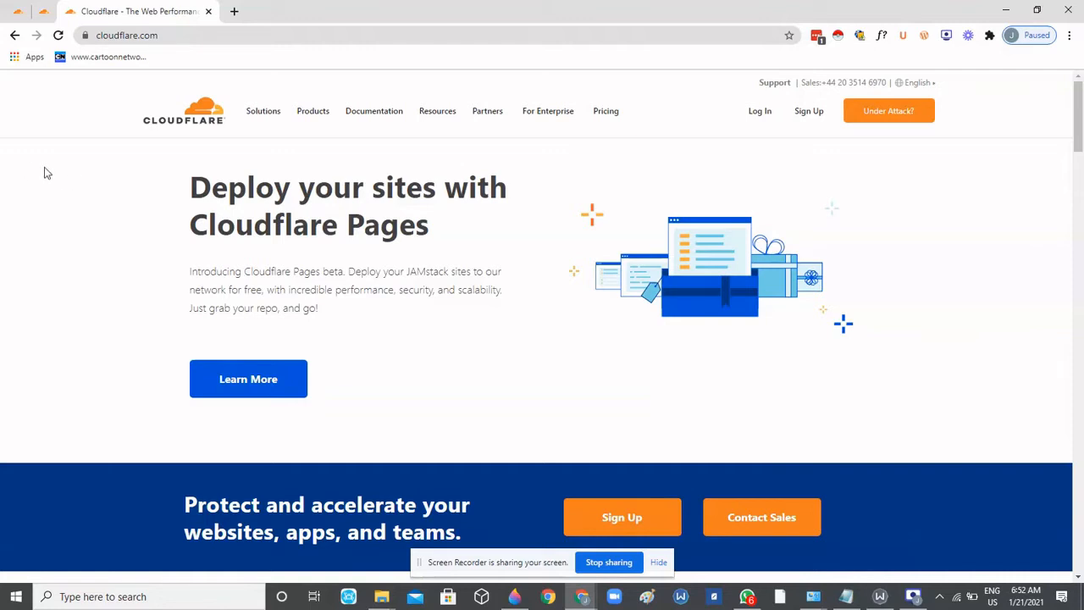
pyautogui.scroll(-1, 70, 175)
pyautogui.scroll(1, 70, 174)
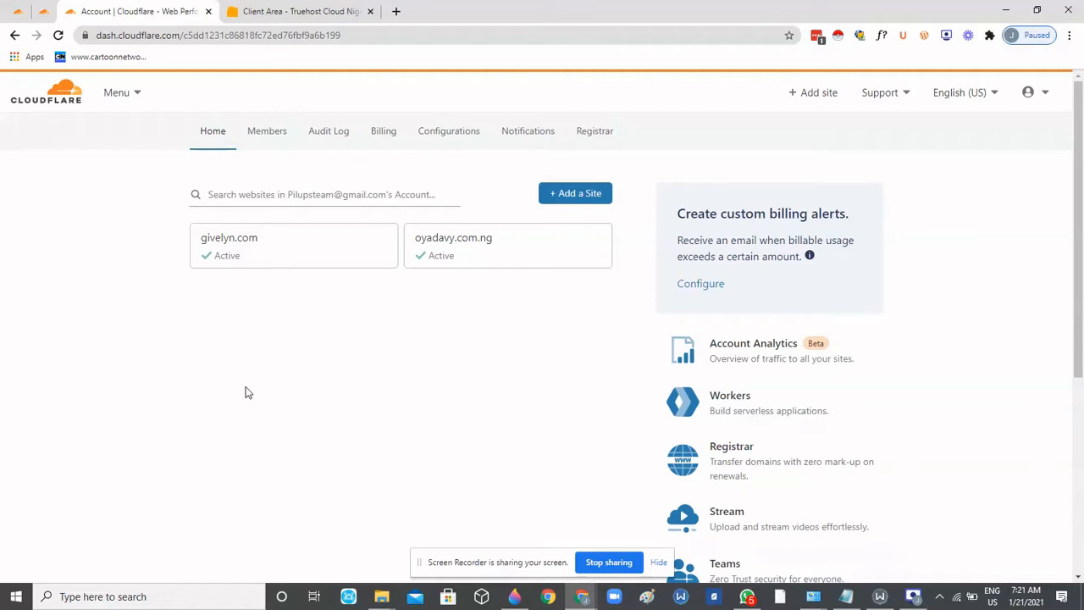
pyautogui.click(43, 11)
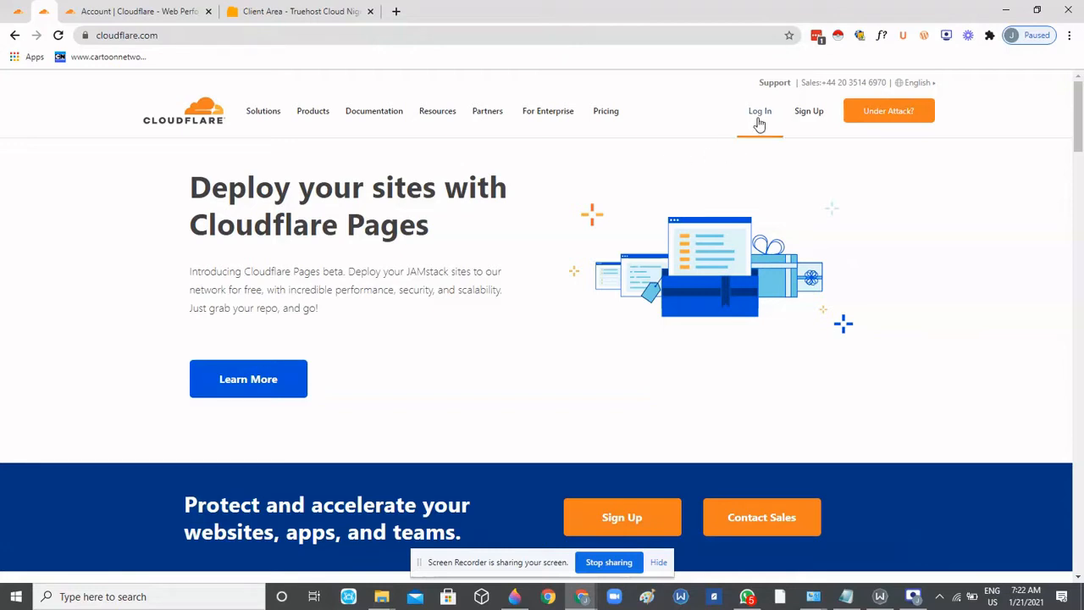
pyautogui.click(146, 10)
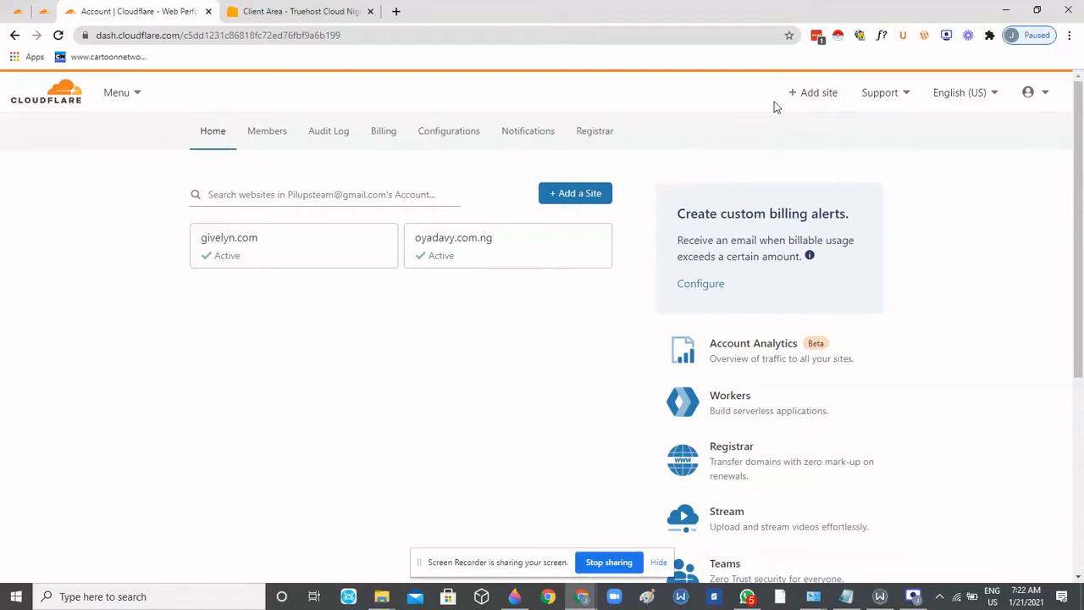
# Start adding a new site to the account and copy the domain aniprivatesecurity.com from the Truehost domain list.
pyautogui.click(568, 199)
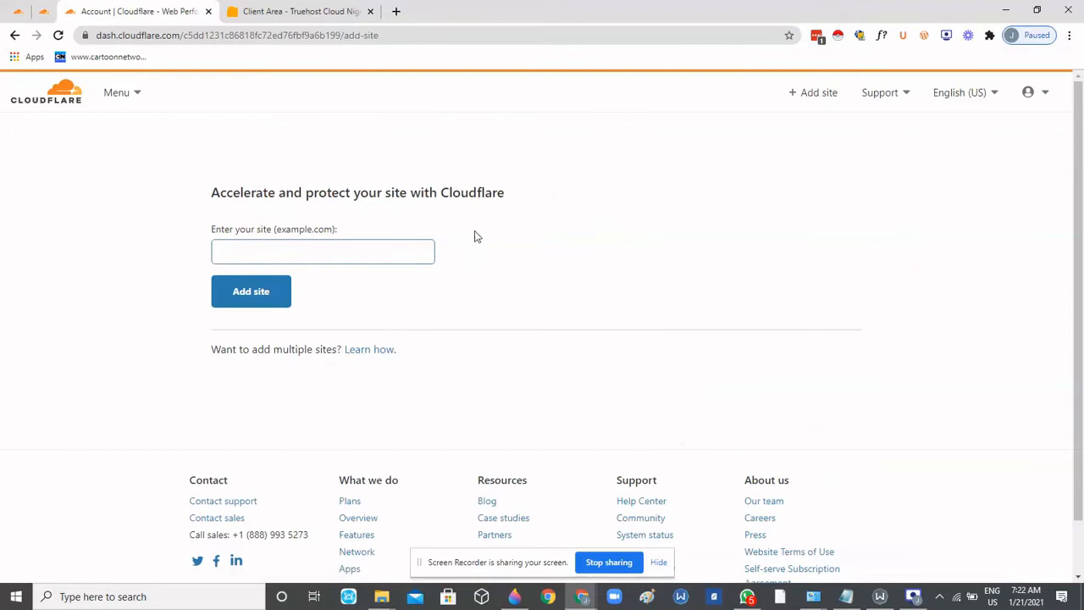
pyautogui.click(370, 246)
pyautogui.click(353, 256)
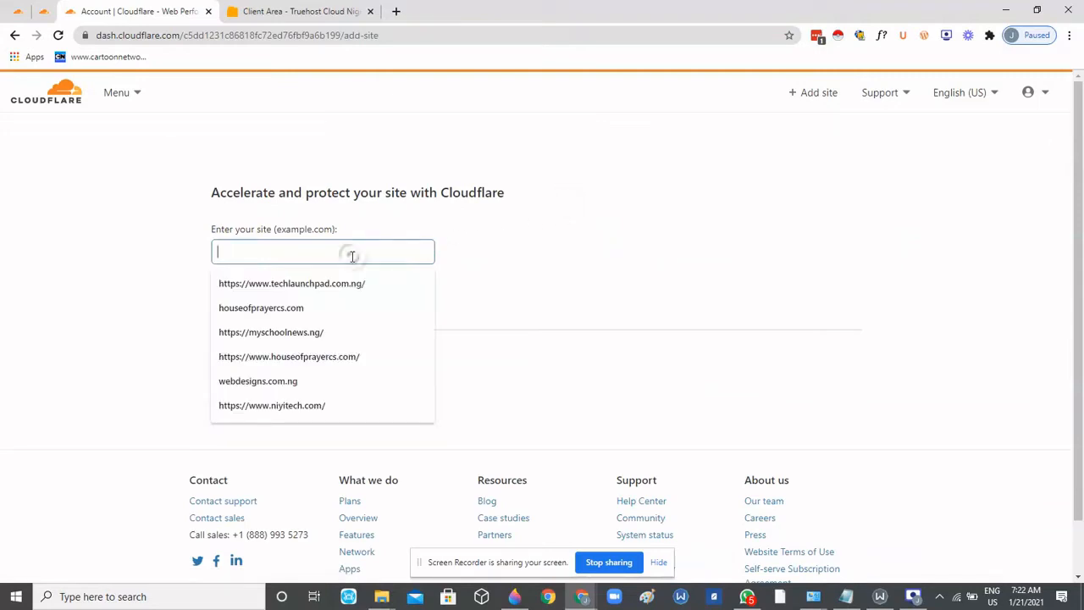
pyautogui.click(320, 5)
pyautogui.moveTo(510, 302); pyautogui.dragTo(400, 293)
pyautogui.hotkey('ctrl', 'c')
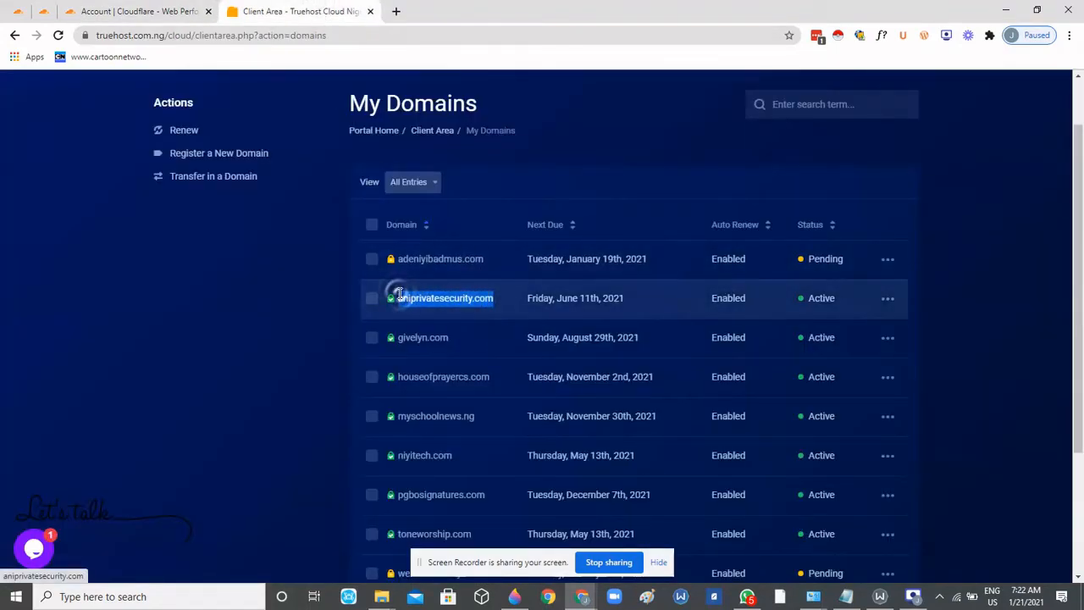
# Return to Cloudflare, enter aniprivatesecurity.com as the site and add it.
pyautogui.click(171, 17)
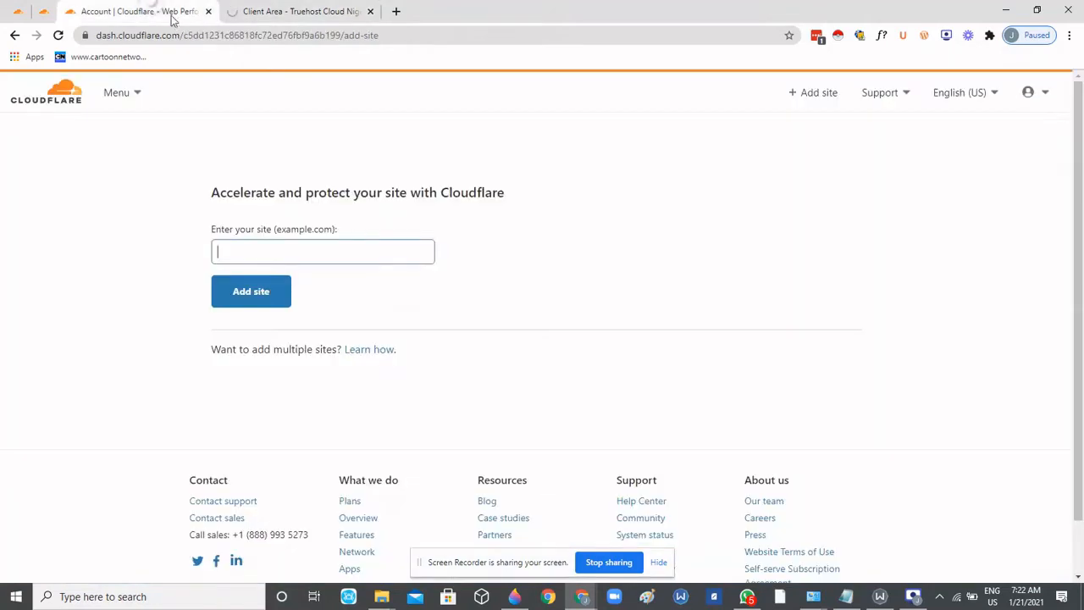
pyautogui.click(343, 252)
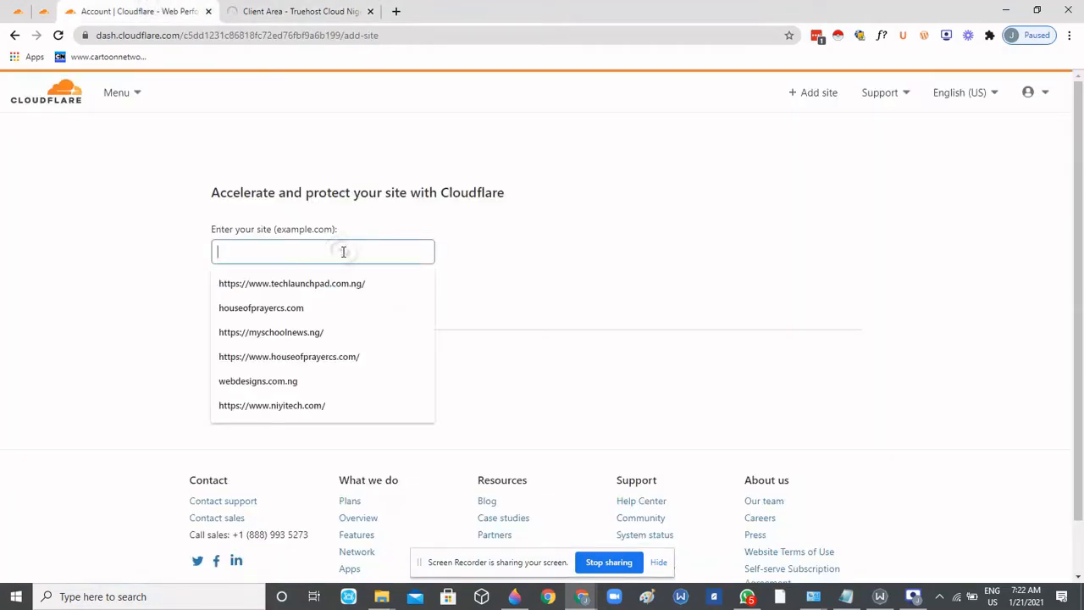
pyautogui.hotkey('ctrl', 'v')
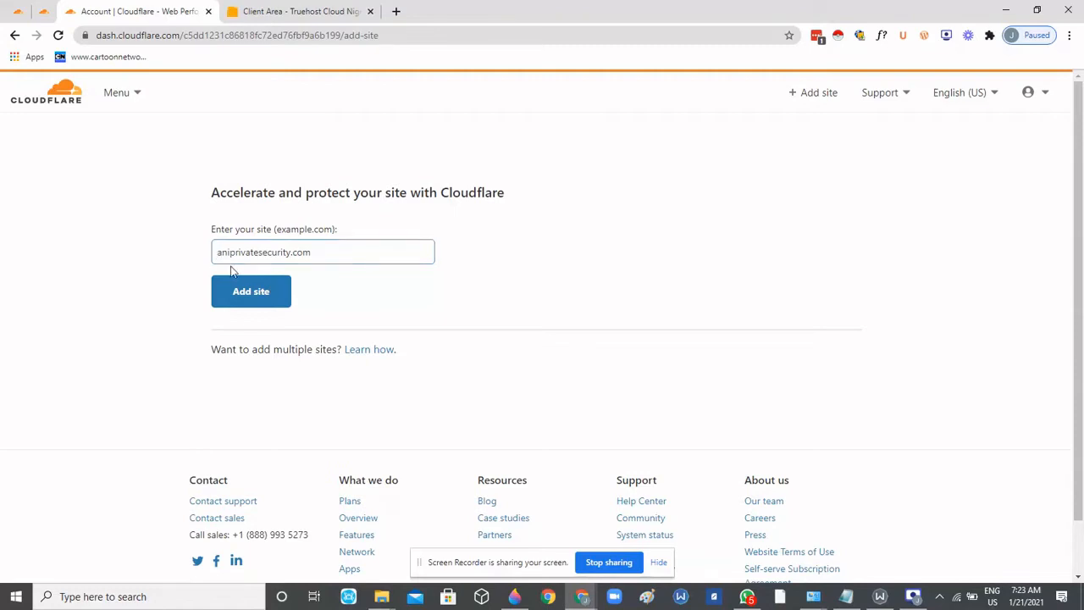
pyautogui.click(255, 294)
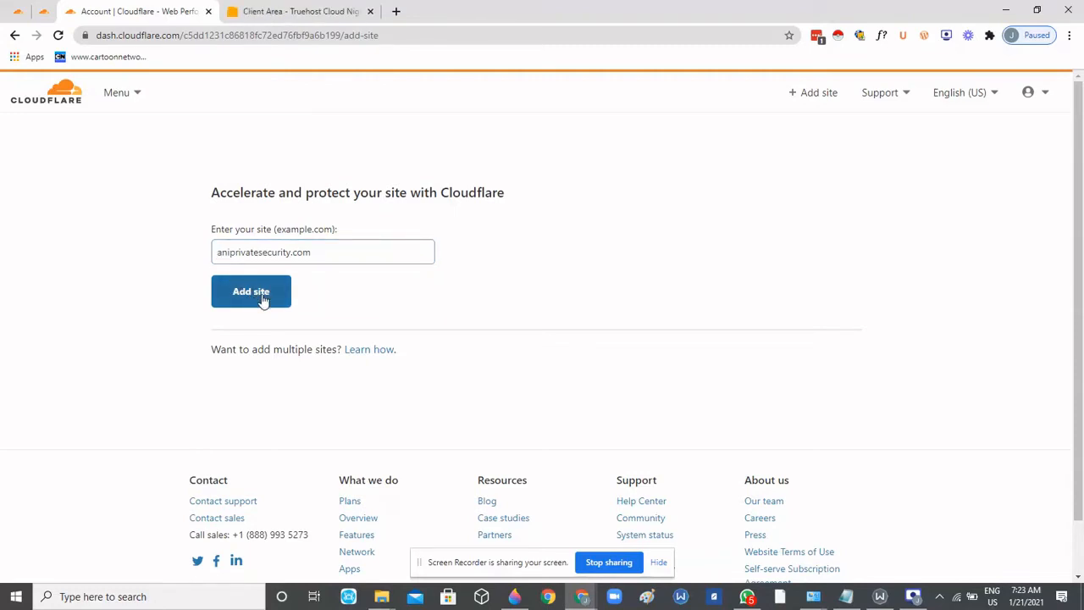
pyautogui.click(257, 297)
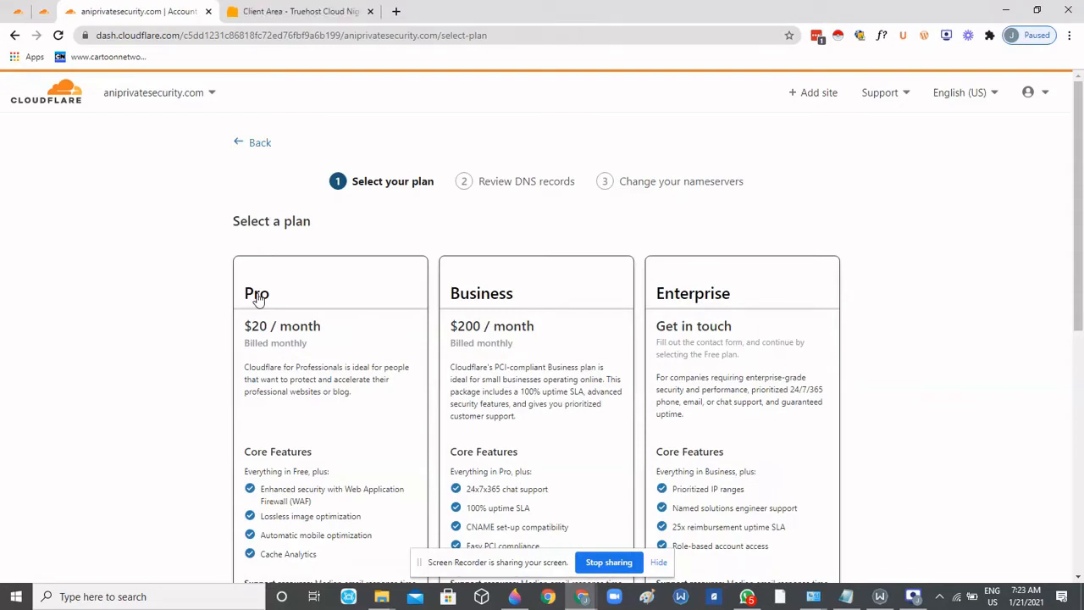
# Choose the Free $0 / month plan for aniprivatesecurity.com and continue to the DNS records review.
pyautogui.scroll(-1, 259, 299)
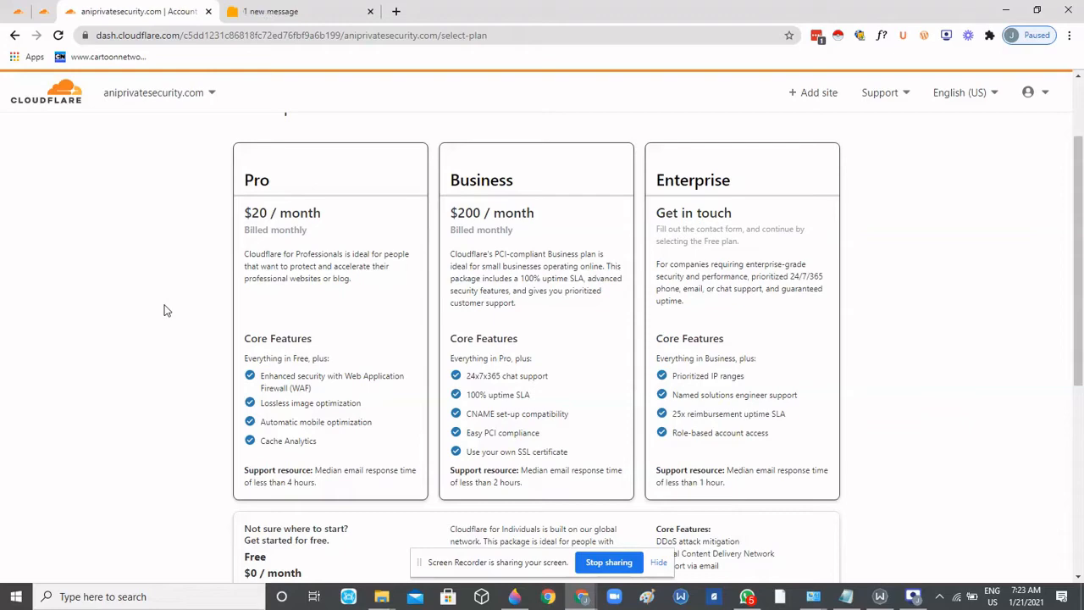
pyautogui.scroll(-1, 166, 309)
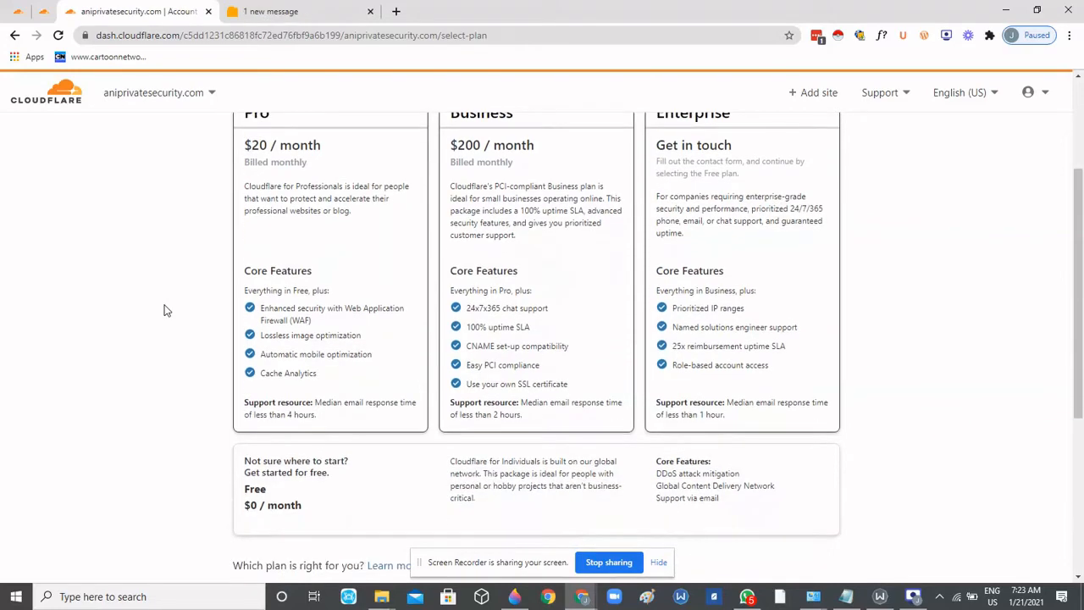
pyautogui.scroll(-1, 166, 310)
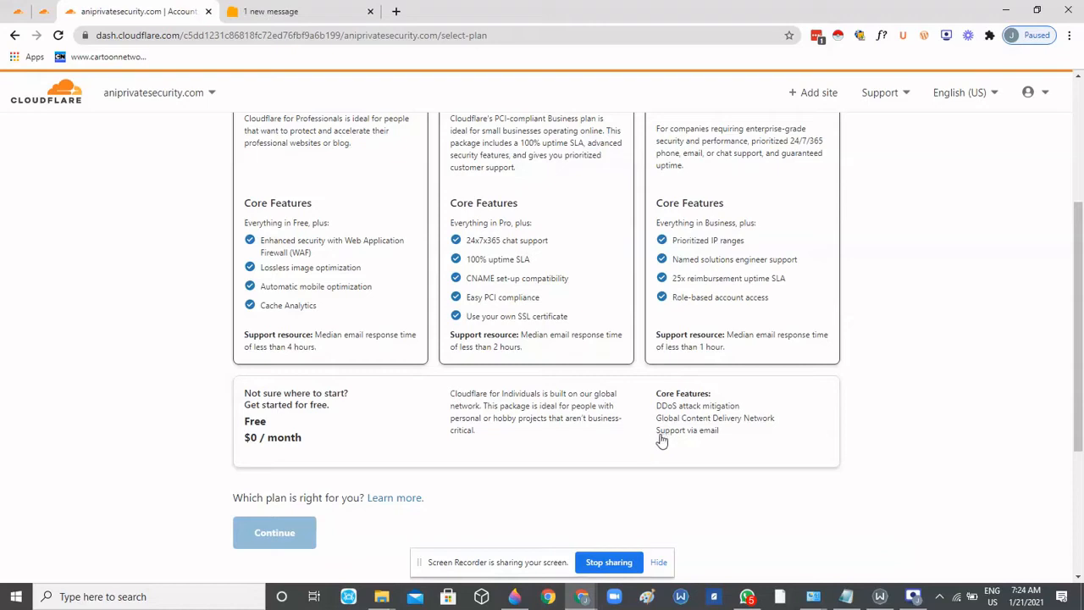
pyautogui.click(352, 431)
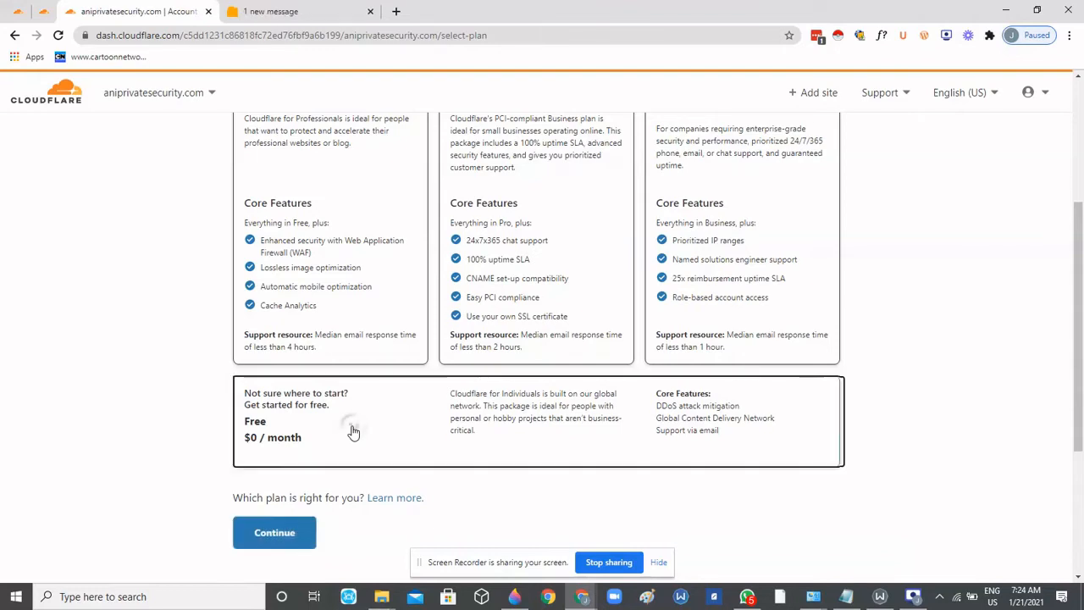
pyautogui.click(292, 542)
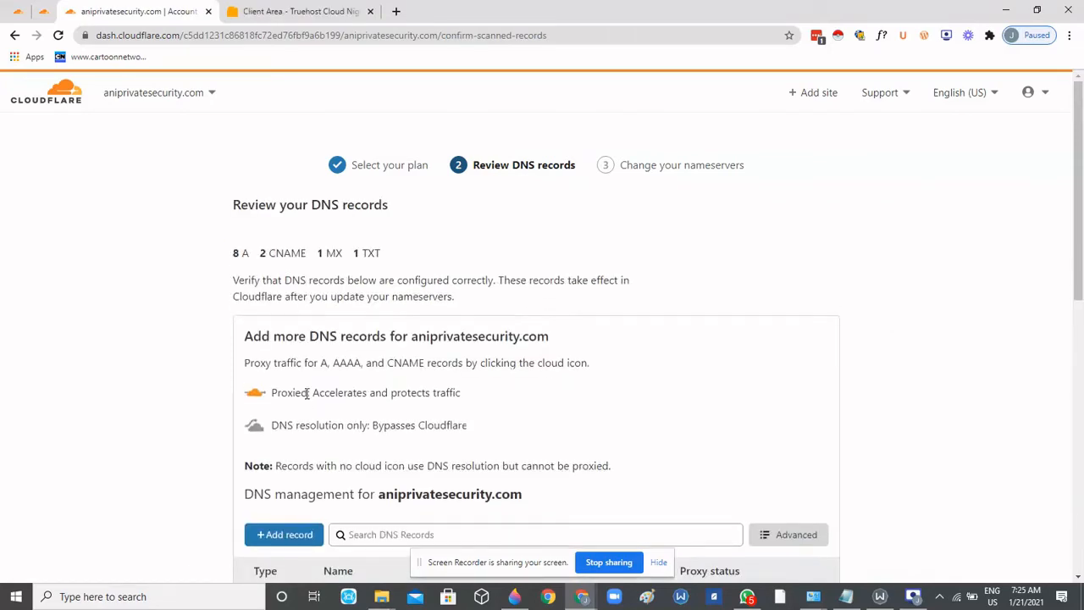
# Review the scanned DNS records for aniprivatesecurity.com and continue to the nameserver change instructions.
pyautogui.scroll(-3, 307, 393)
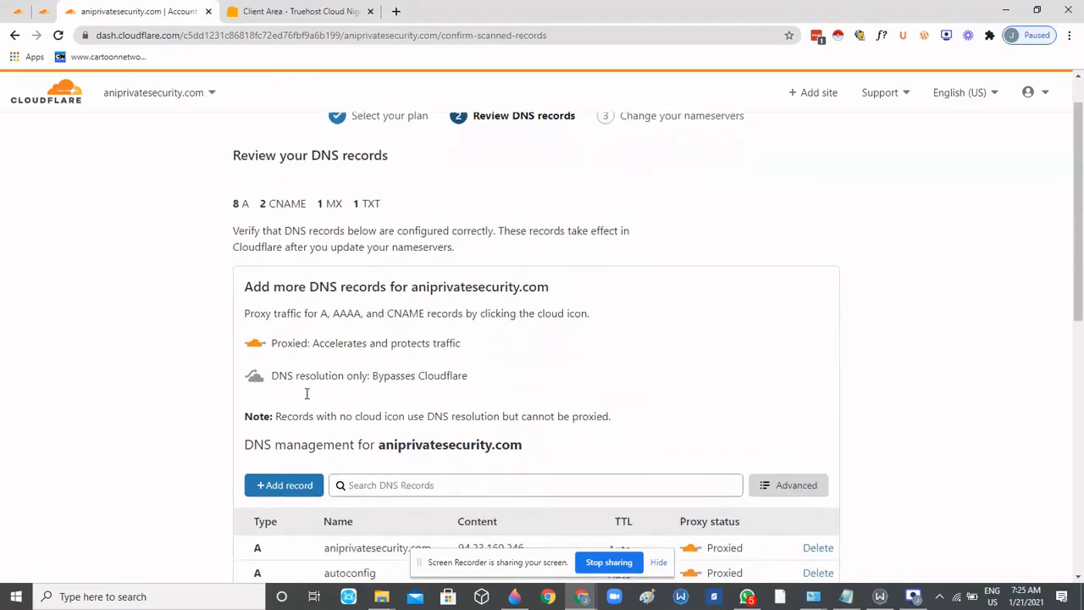
pyautogui.scroll(-2, 307, 406)
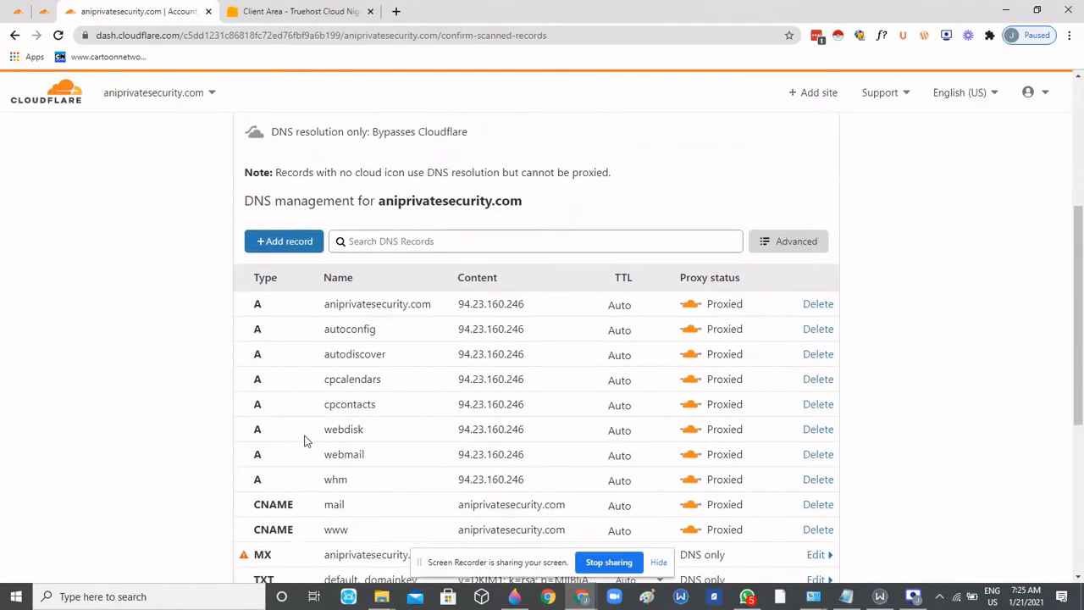
pyautogui.scroll(-1, 311, 432)
pyautogui.scroll(-1, 315, 427)
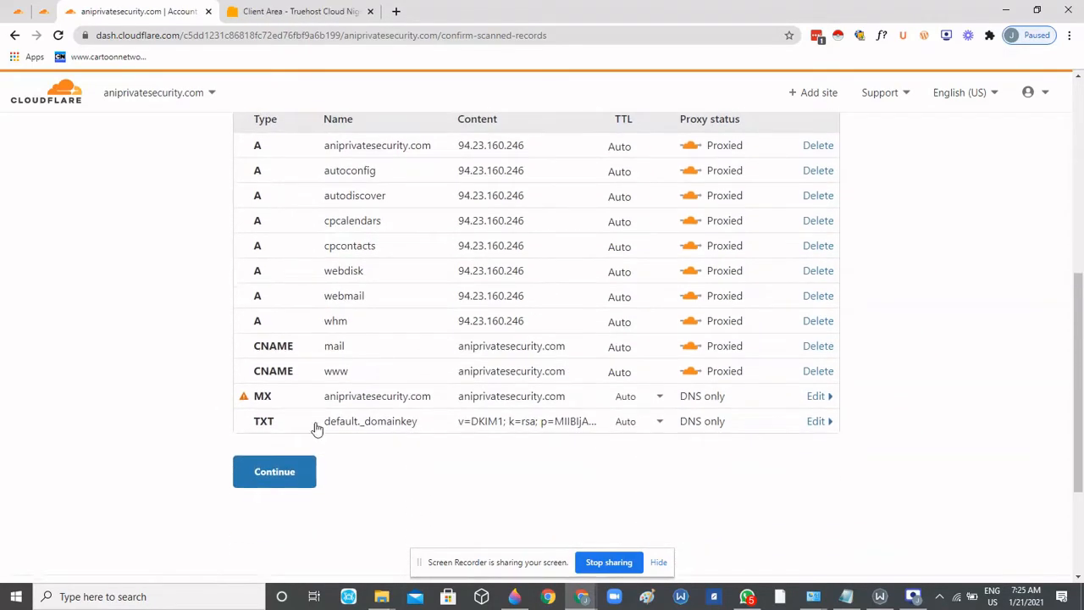
pyautogui.scroll(1, 315, 427)
pyautogui.scroll(2, 315, 428)
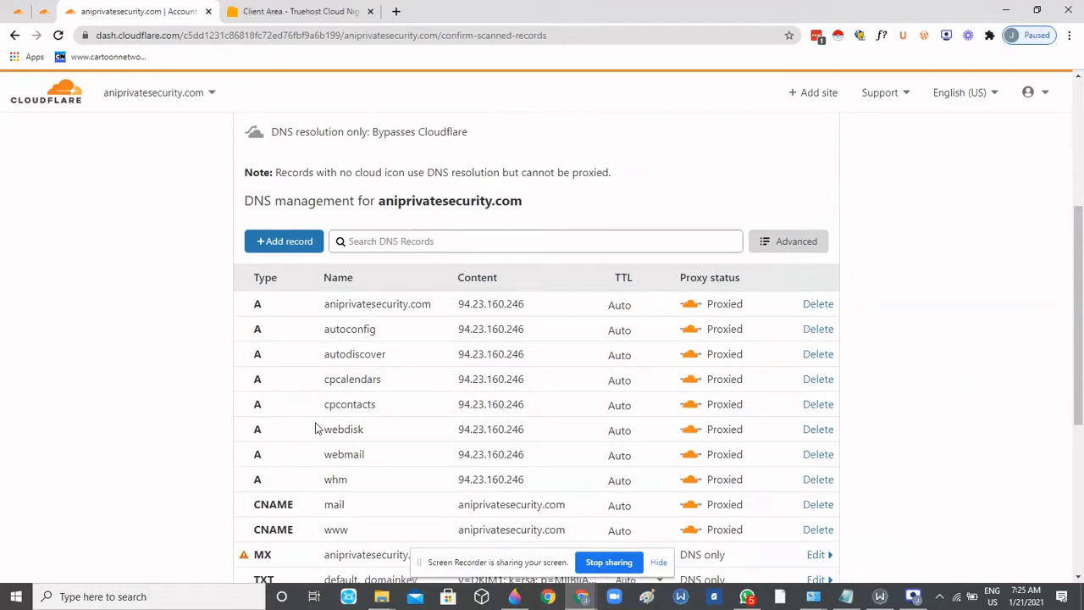
pyautogui.scroll(-2, 315, 428)
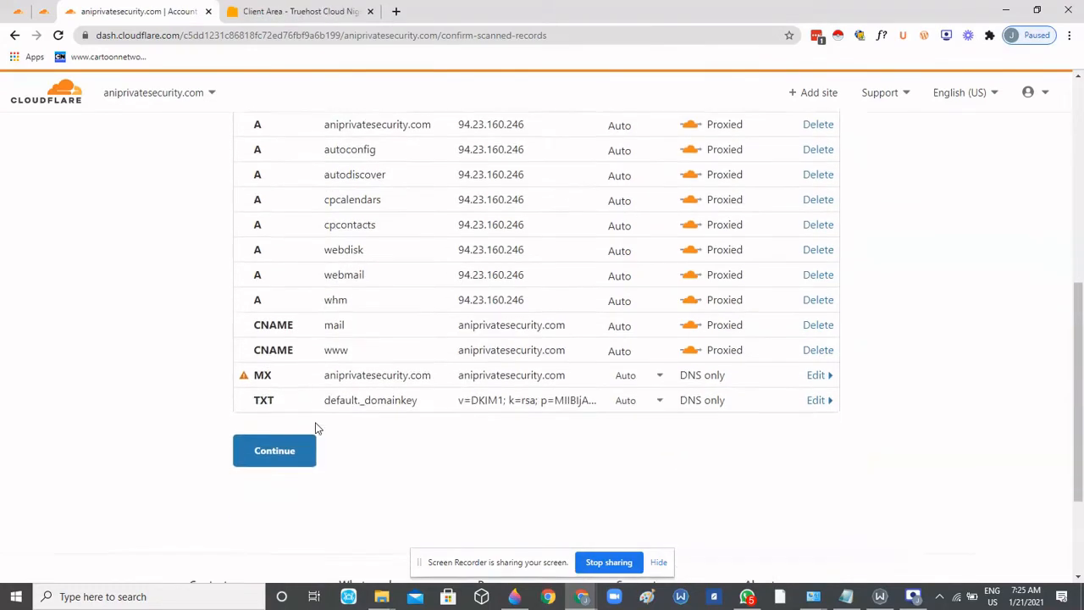
pyautogui.click(290, 455)
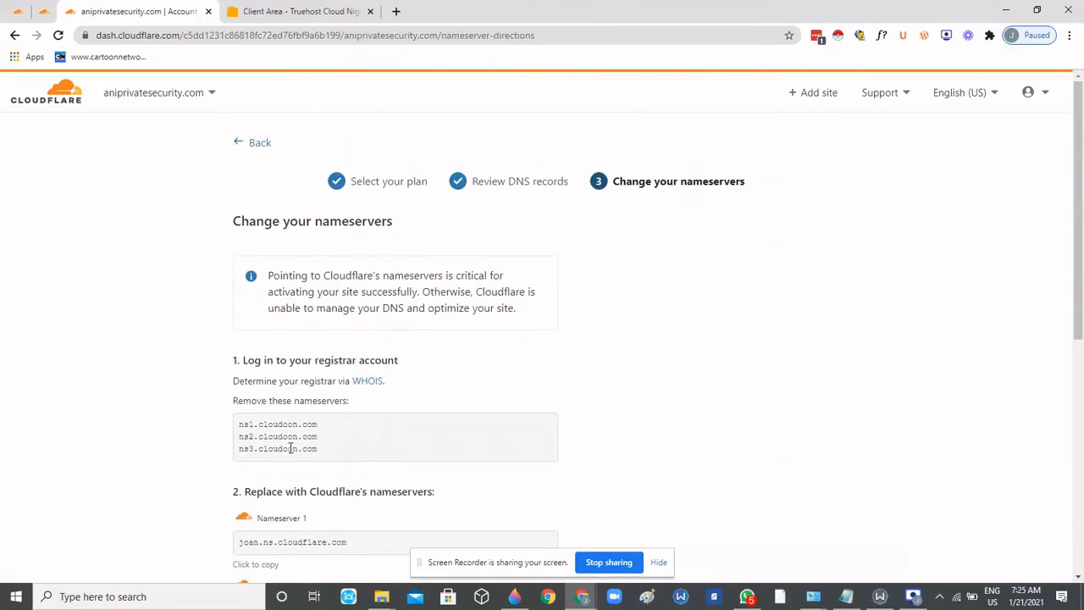
# Examine the current nameservers listed for removal and the two Cloudflare nameservers that replace them.
pyautogui.scroll(-1, 289, 448)
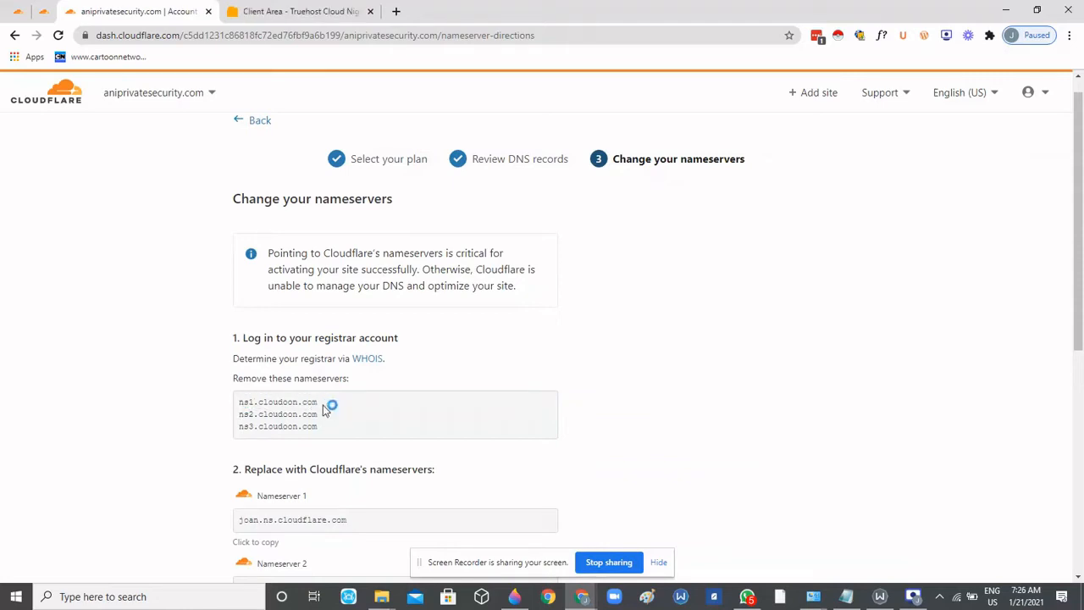
pyautogui.scroll(-1, 309, 425)
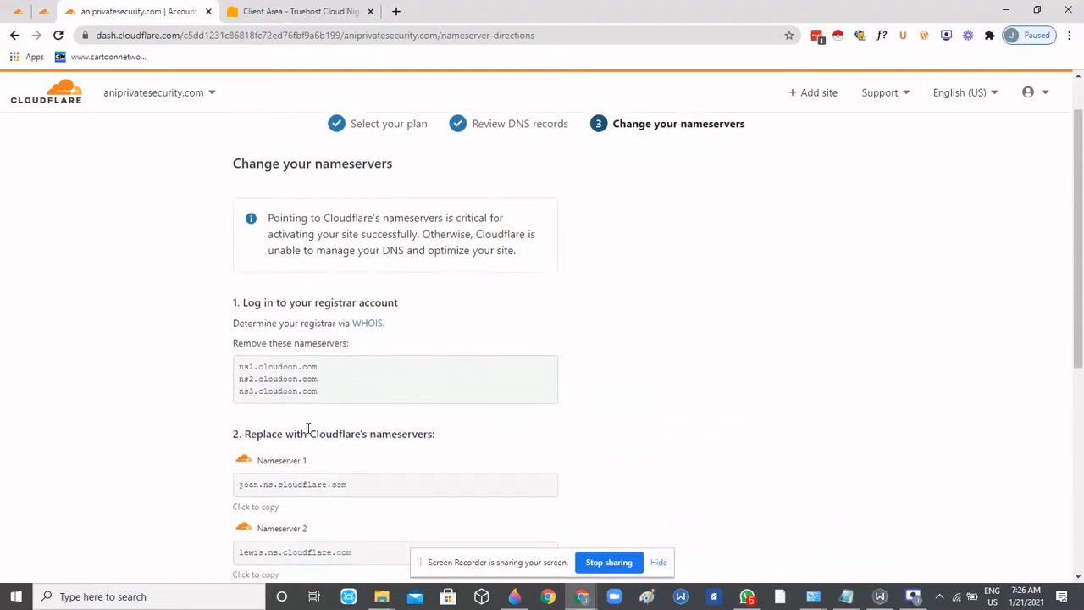
pyautogui.scroll(-1, 309, 428)
pyautogui.moveTo(326, 363); pyautogui.dragTo(239, 336)
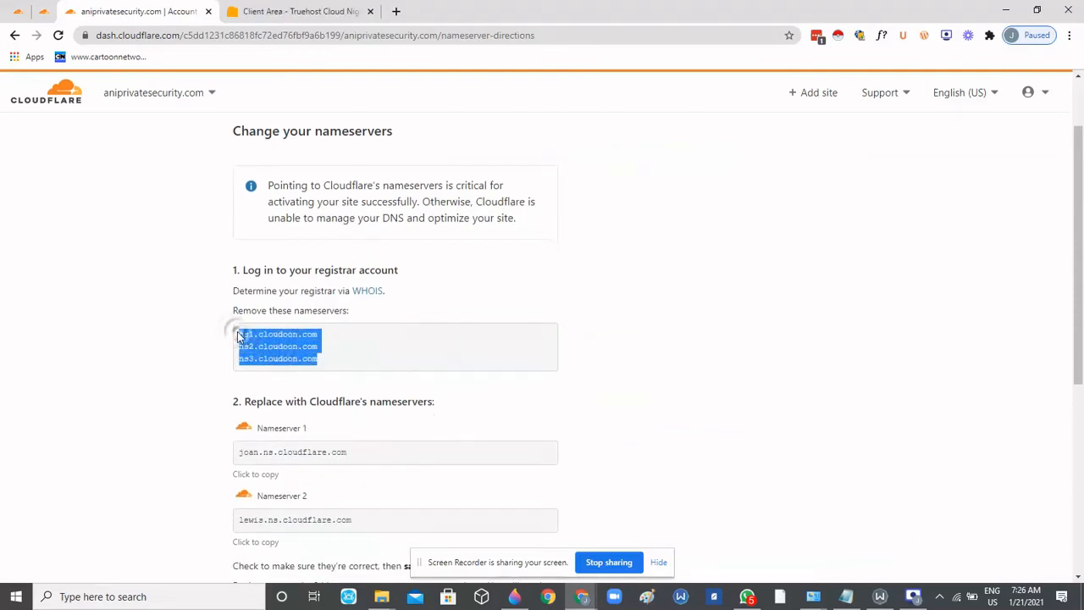
pyautogui.scroll(-2, 339, 461)
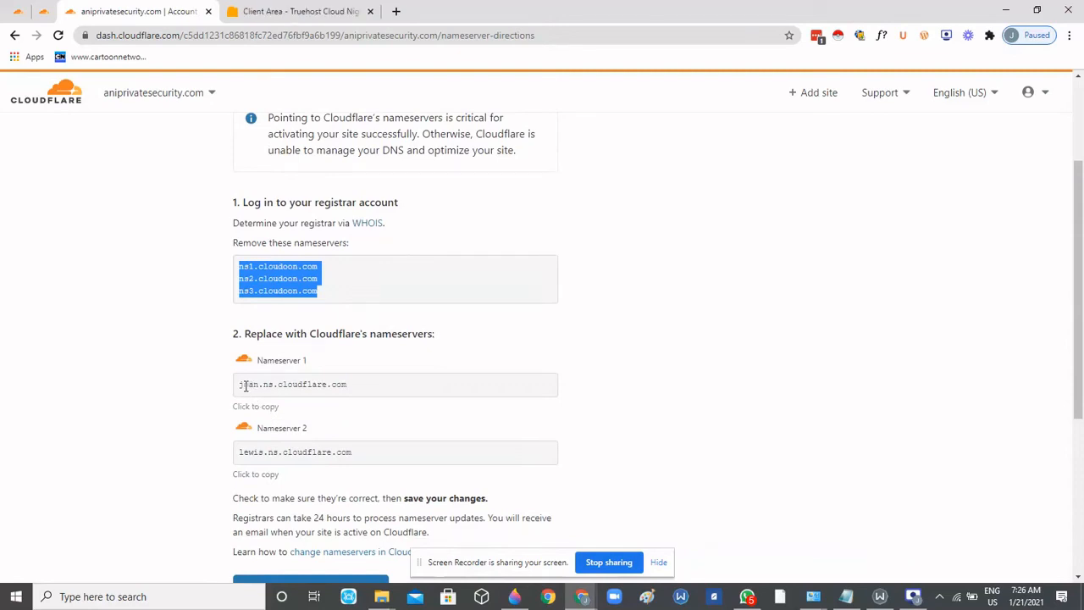
pyautogui.moveTo(241, 384); pyautogui.dragTo(361, 383)
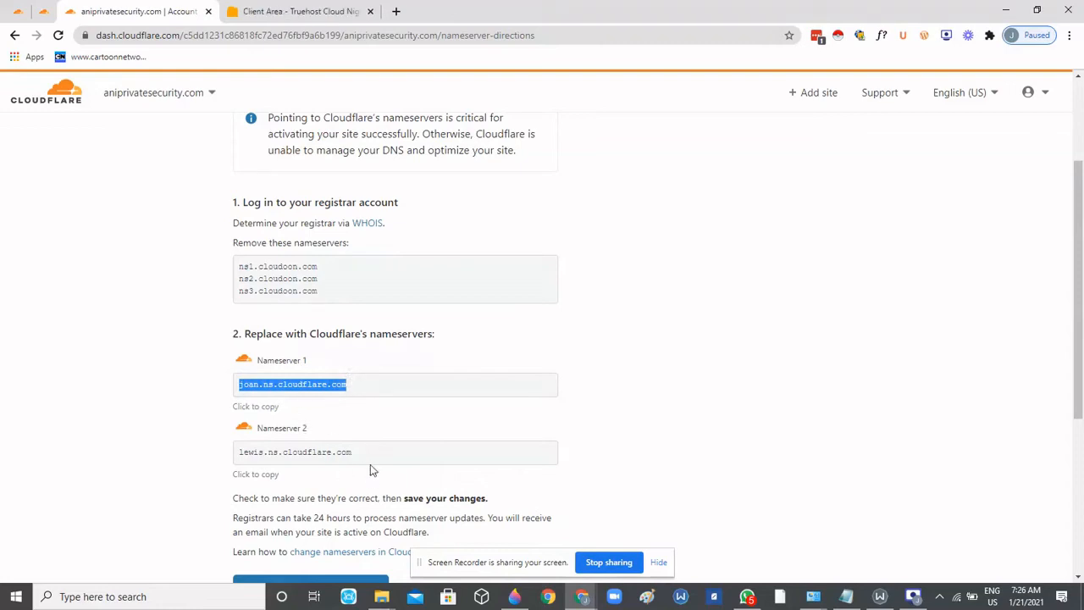
pyautogui.moveTo(353, 452); pyautogui.dragTo(226, 450)
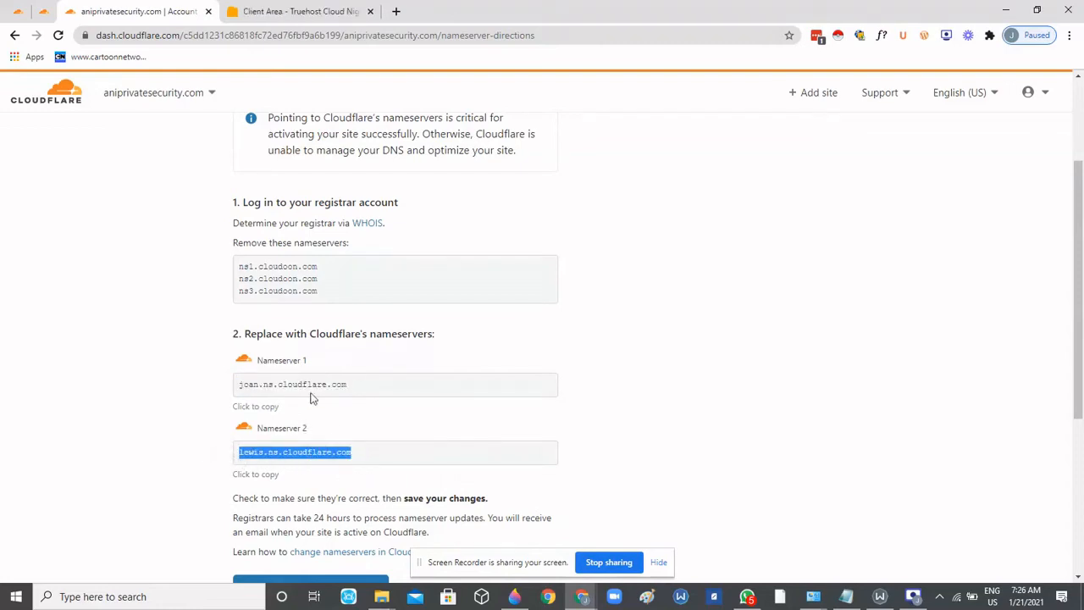
# Copy nameserver 1, joan.ns.cloudflare.com, and replace the whole contents of the open Notepad note with it.
pyautogui.click(355, 388)
pyautogui.moveTo(356, 386); pyautogui.dragTo(342, 384)
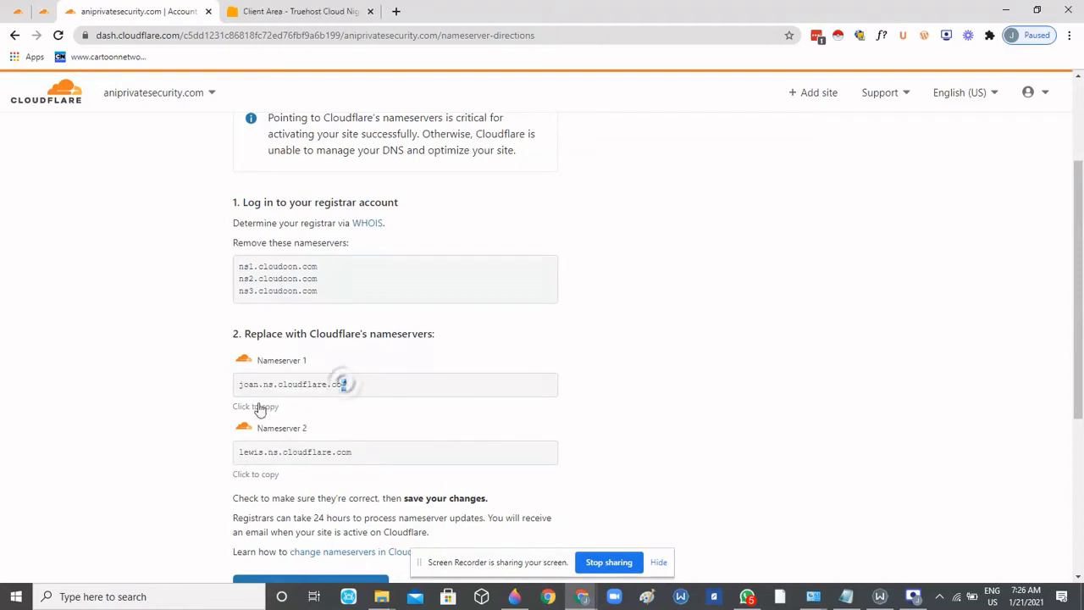
pyautogui.click(266, 408)
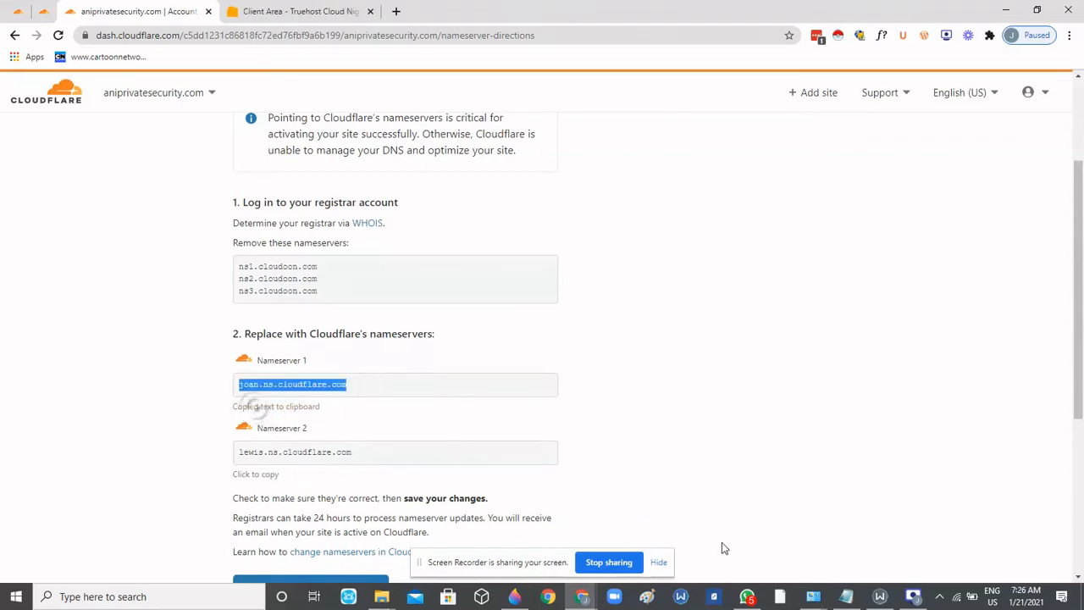
pyautogui.click(838, 597)
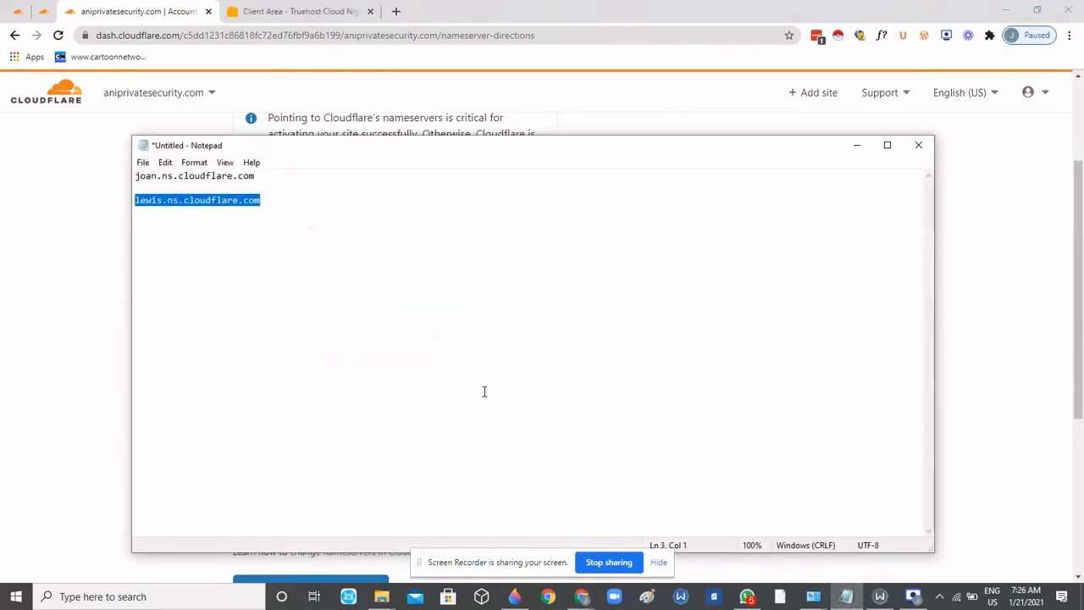
pyautogui.hotkey('ctrl', 'a')
pyautogui.hotkey('ctrl', 'v')
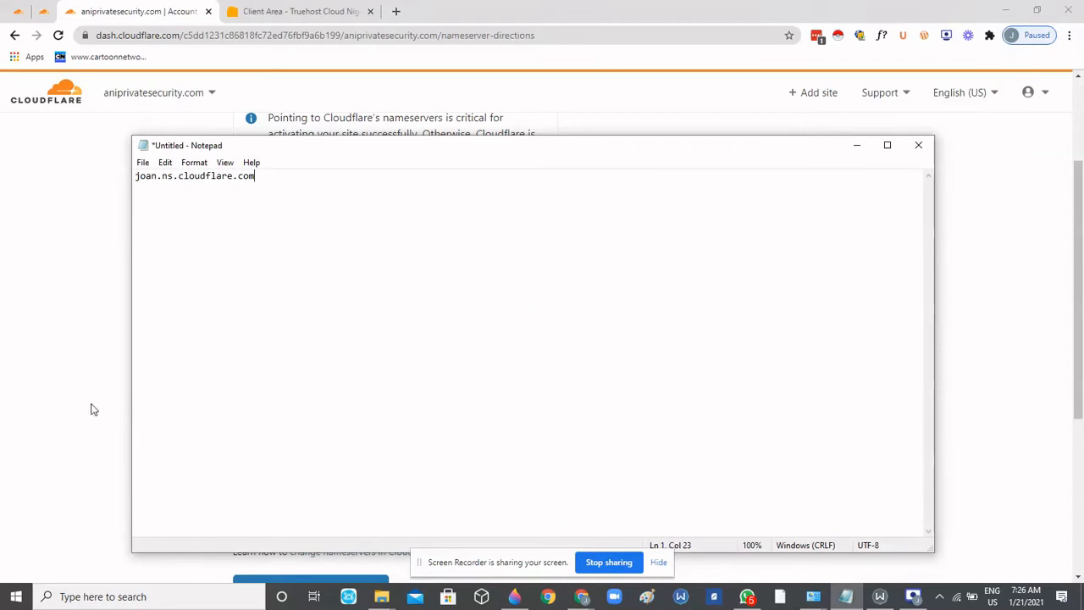
# Copy nameserver 2, lewis.ns.cloudflare.com, into the same Notepad note and return to the Cloudflare page.
pyautogui.click(91, 406)
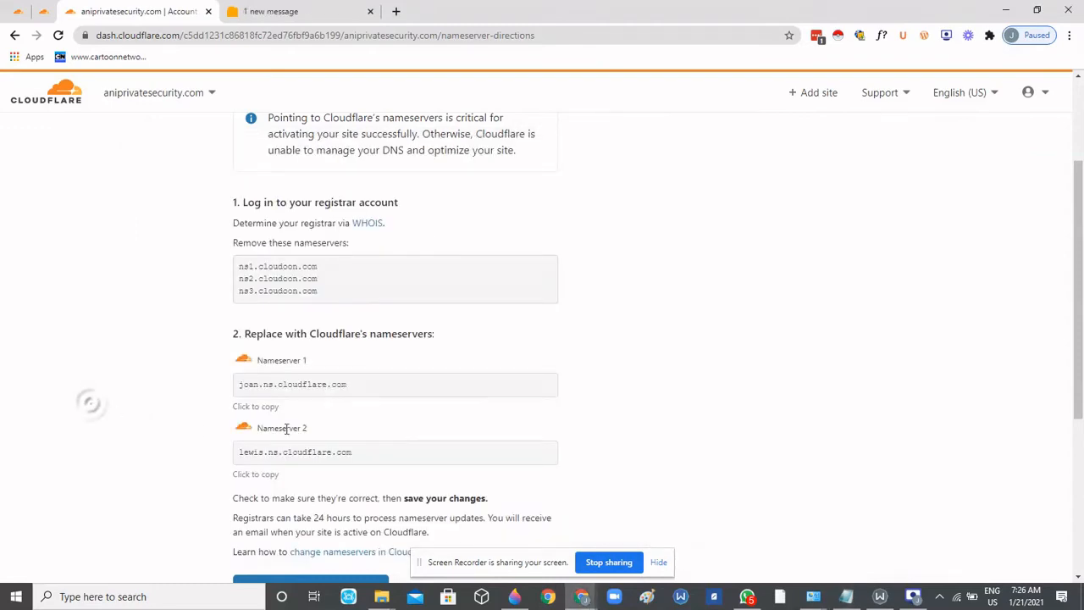
pyautogui.click(272, 476)
pyautogui.click(845, 596)
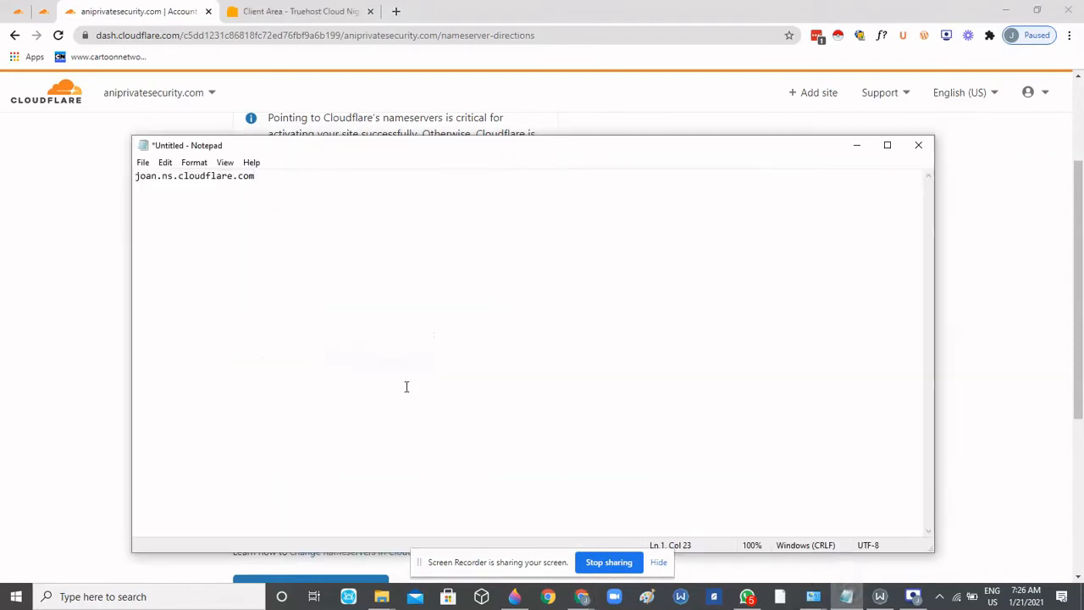
pyautogui.hotkey('ctrl', 'v')
pyautogui.click(71, 363)
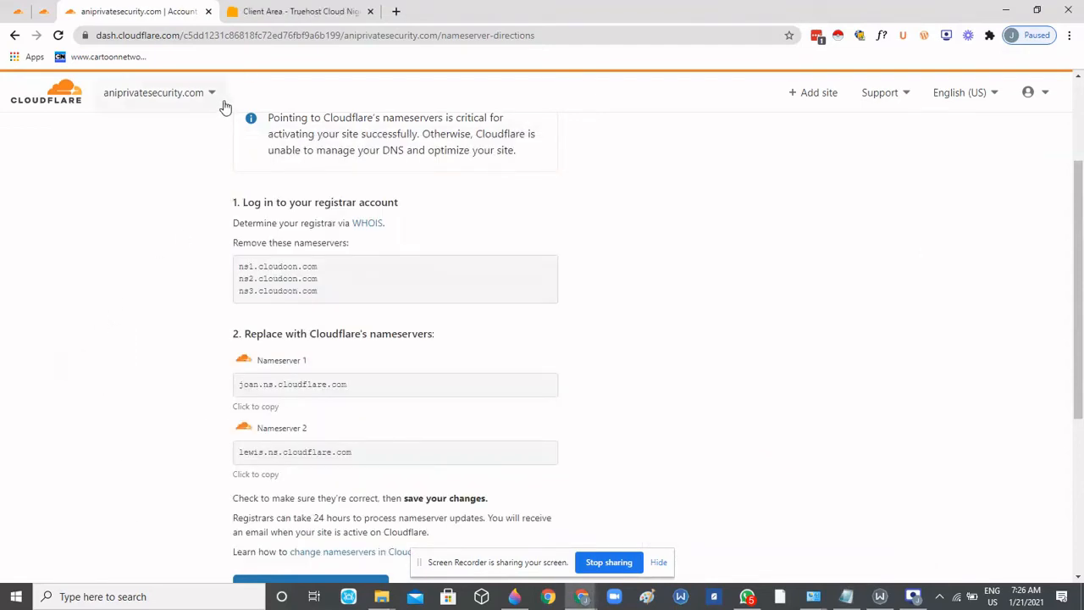
# Switch to the Truehost client area and open the nameserver settings for aniprivatesecurity.com.
pyautogui.click(286, 11)
pyautogui.scroll(-1, 286, 131)
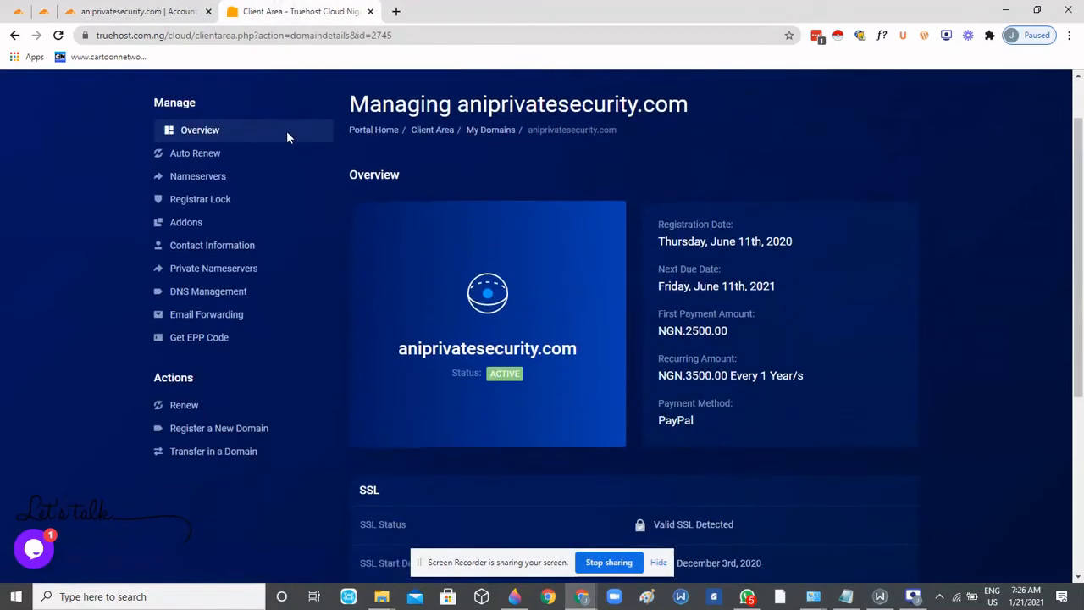
pyautogui.scroll(-2, 286, 134)
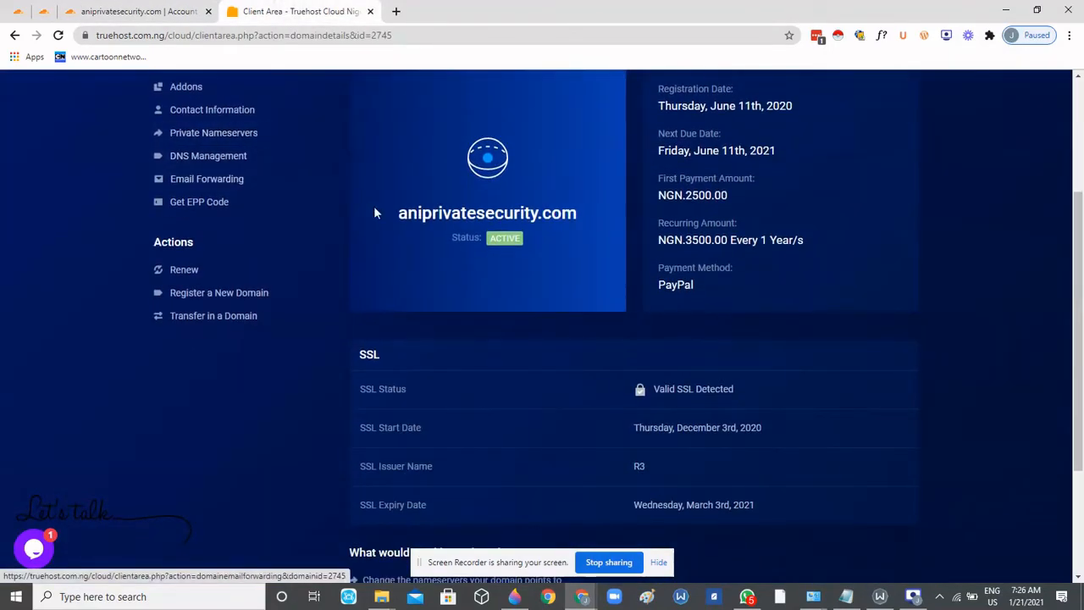
pyautogui.scroll(-1, 411, 225)
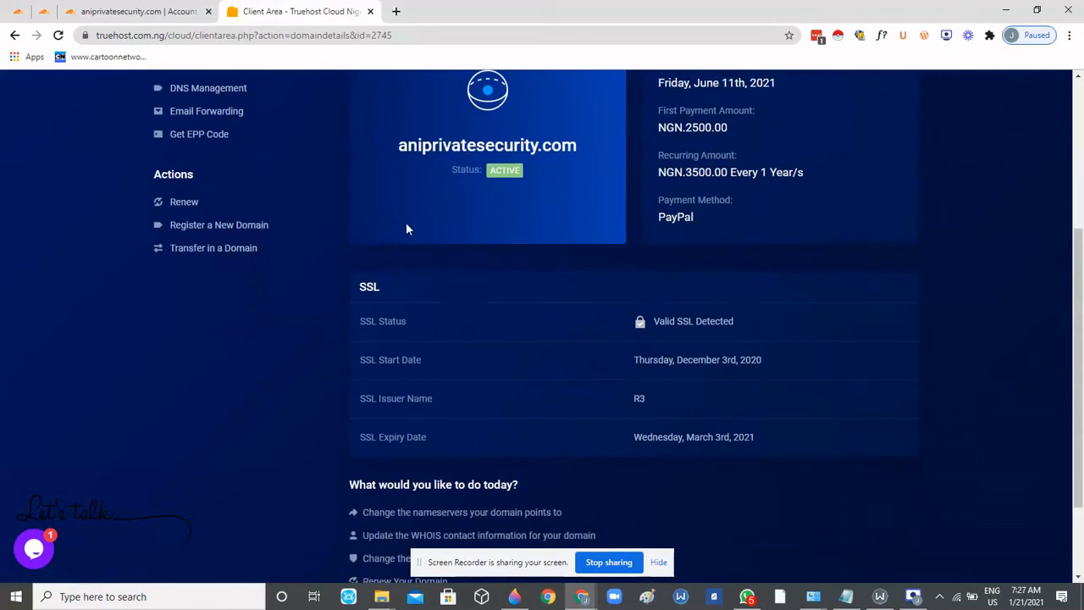
pyautogui.scroll(-2, 399, 227)
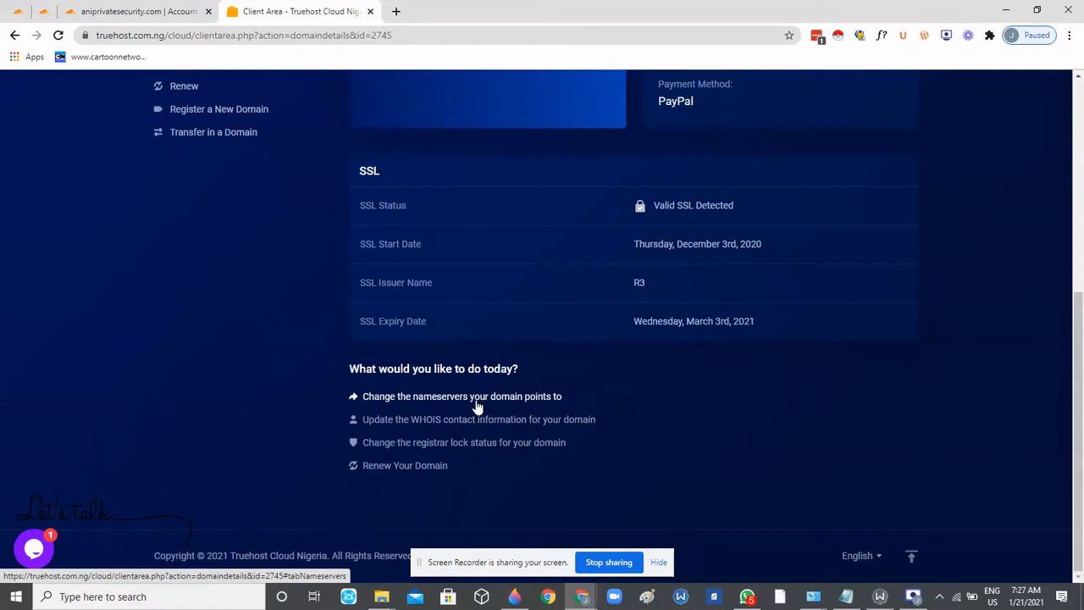
pyautogui.click(443, 402)
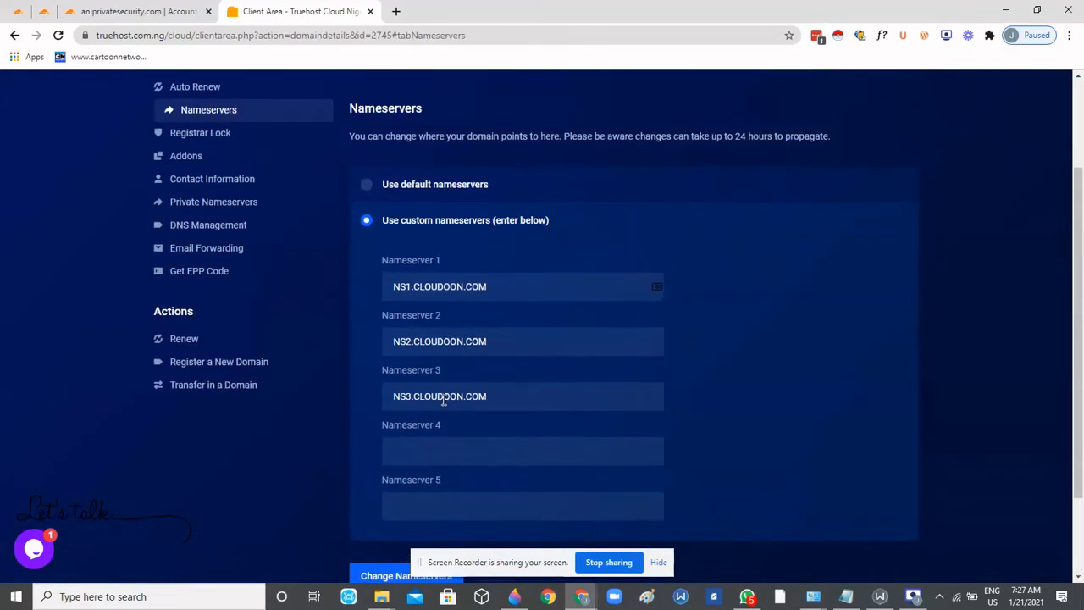
pyautogui.scroll(-1, 440, 387)
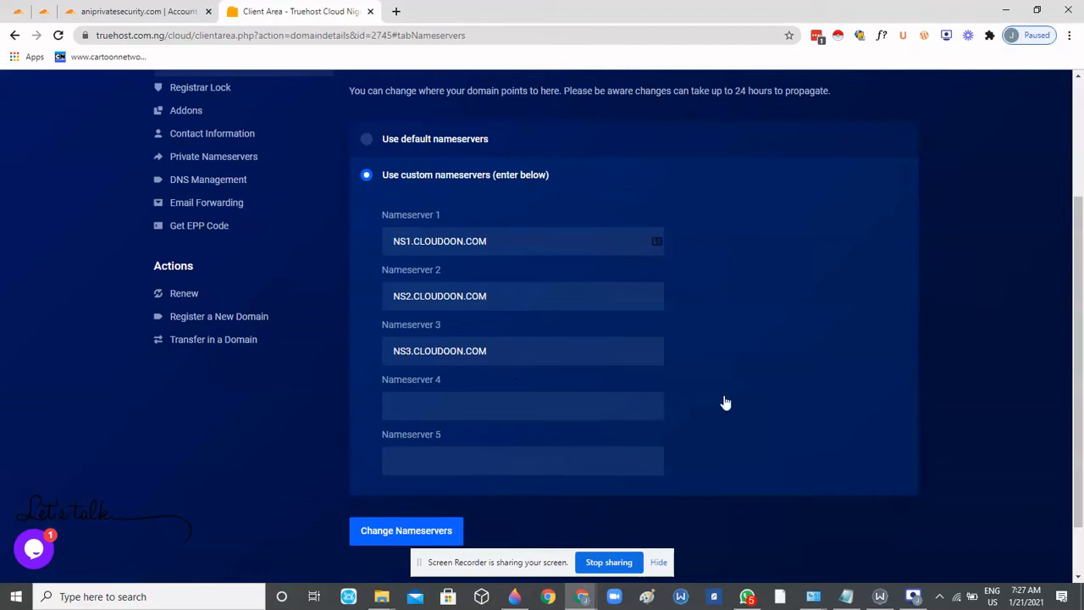
# Clear the three existing custom nameservers, Nameserver 1 to Nameserver 3, for the domain.
pyautogui.click(532, 354)
pyautogui.hotkey('ctrl', 'a')
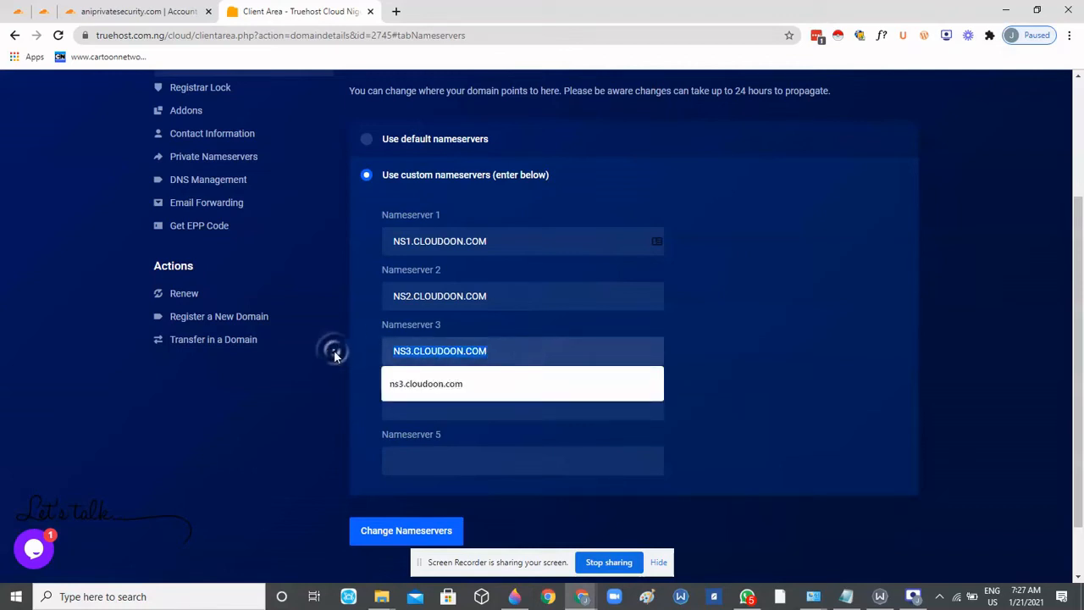
pyautogui.press('BackSpace')
pyautogui.click(508, 295)
pyautogui.hotkey('ctrl', 'a')
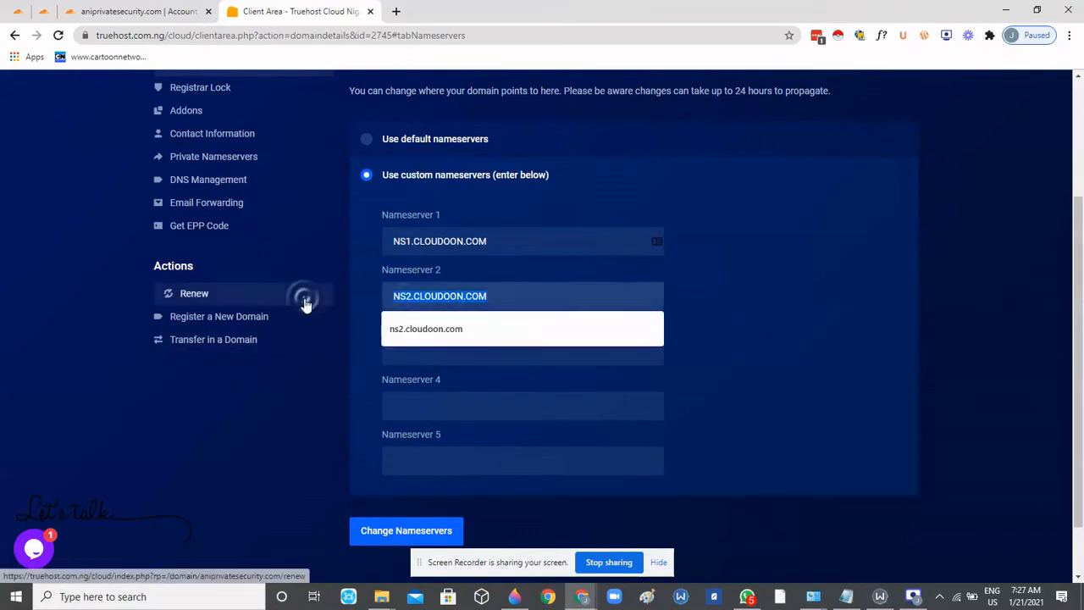
pyautogui.press('BackSpace')
pyautogui.click(511, 241)
pyautogui.hotkey('ctrl', 'a')
pyautogui.press('BackSpace')
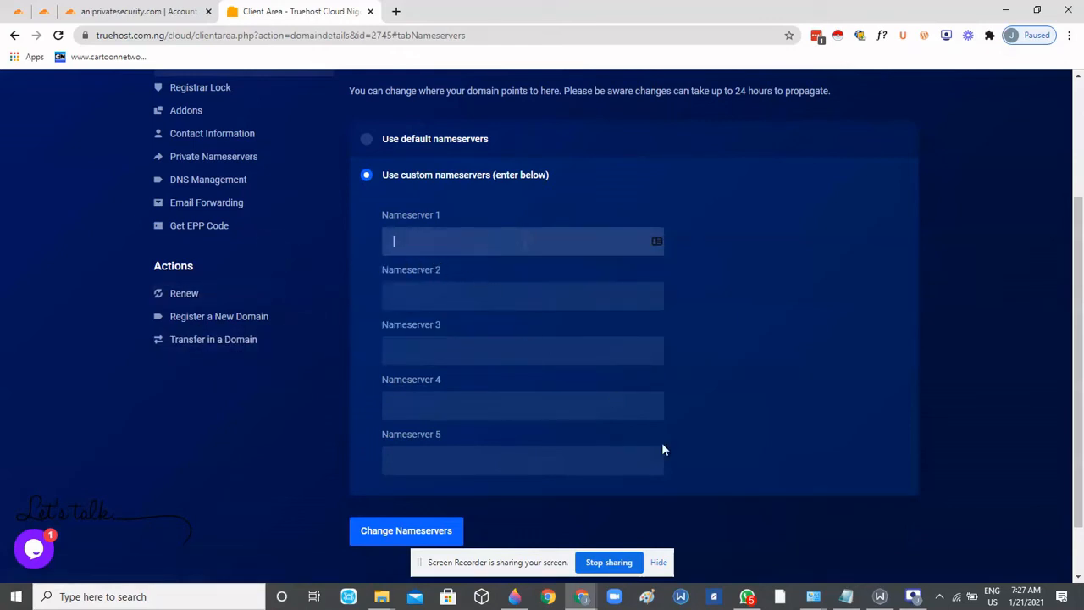
# Copy joan.ns.cloudflare.com from the Notepad note into Nameserver 1 at Truehost.
pyautogui.click(844, 597)
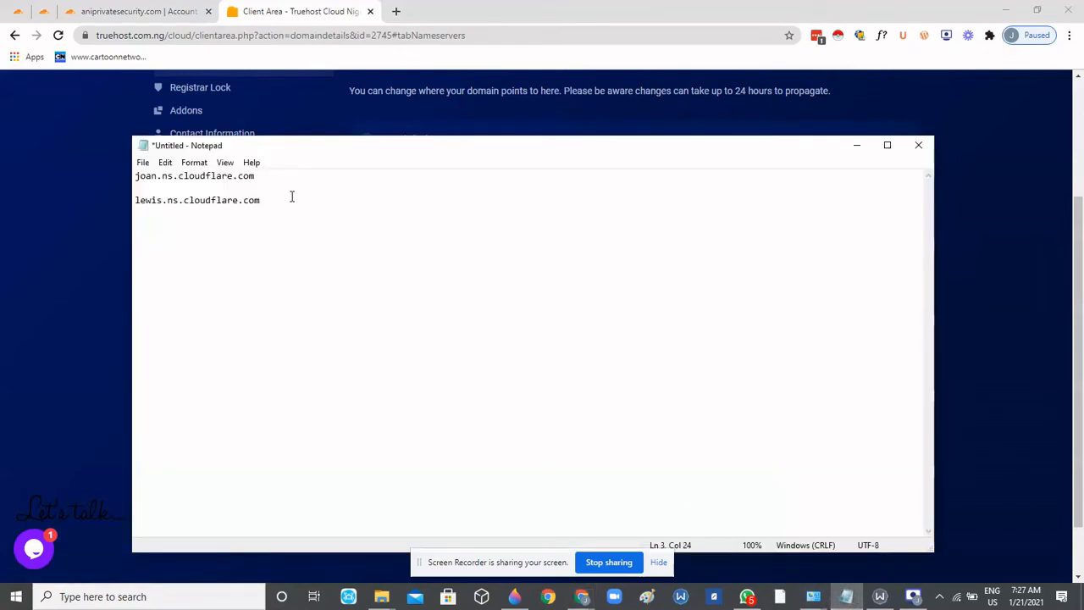
pyautogui.moveTo(286, 174); pyautogui.dragTo(128, 178)
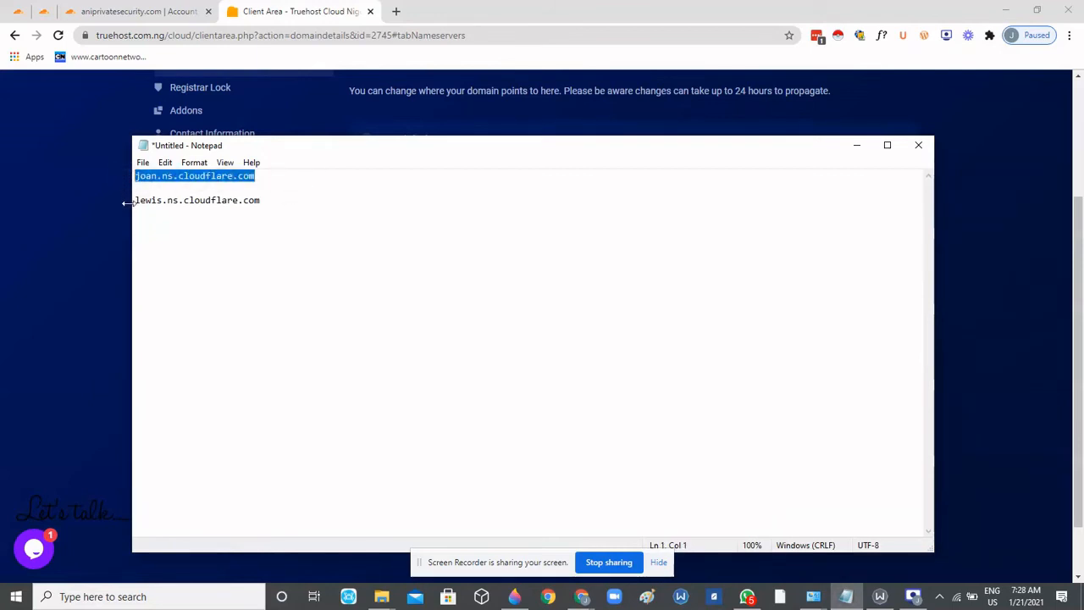
pyautogui.click(113, 209)
pyautogui.click(457, 238)
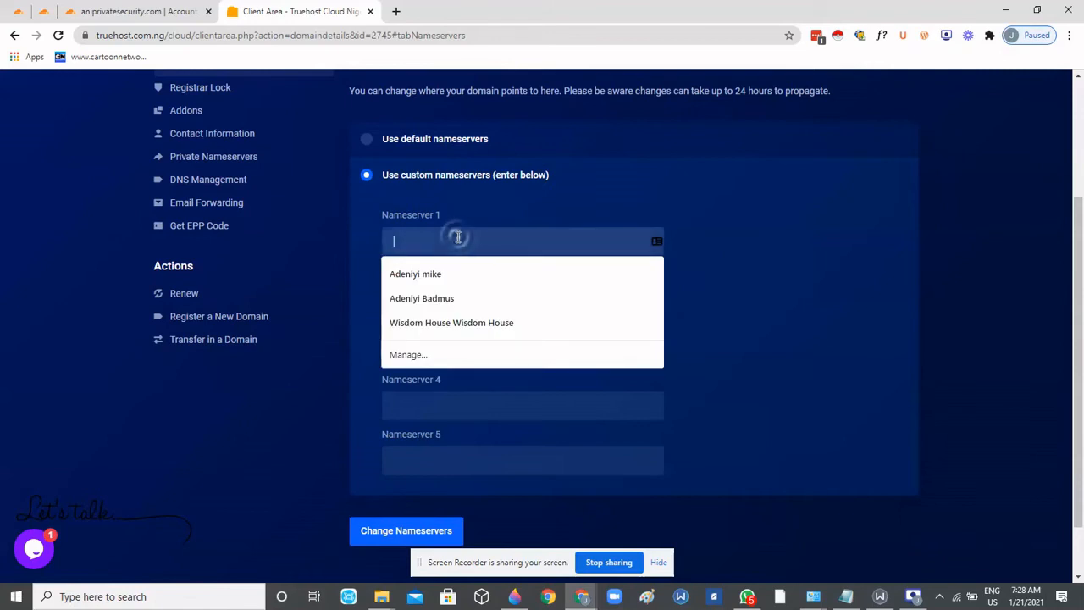
pyautogui.hotkey('ctrl', 'v')
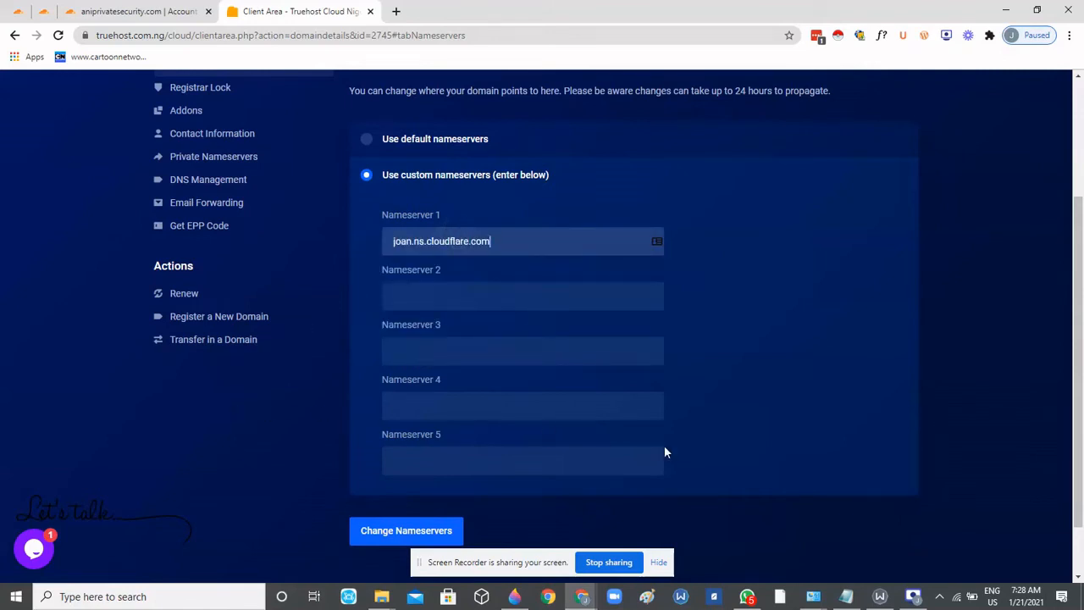
# Copy lewis.ns.cloudflare.com from the Notepad note into Nameserver 2 at Truehost and save the nameserver change.
pyautogui.click(846, 596)
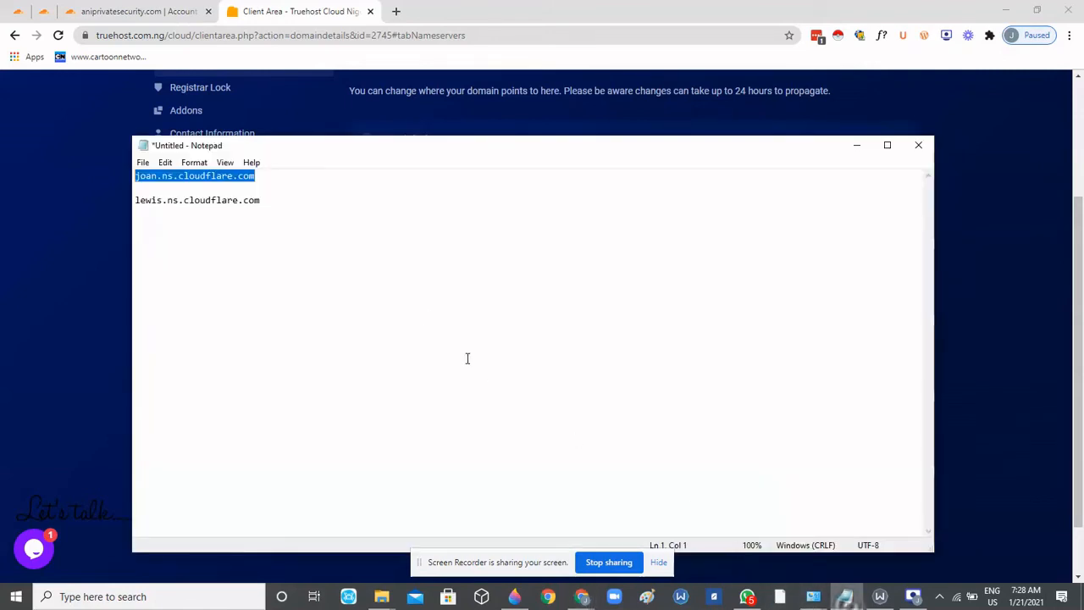
pyautogui.moveTo(326, 201); pyautogui.dragTo(129, 200)
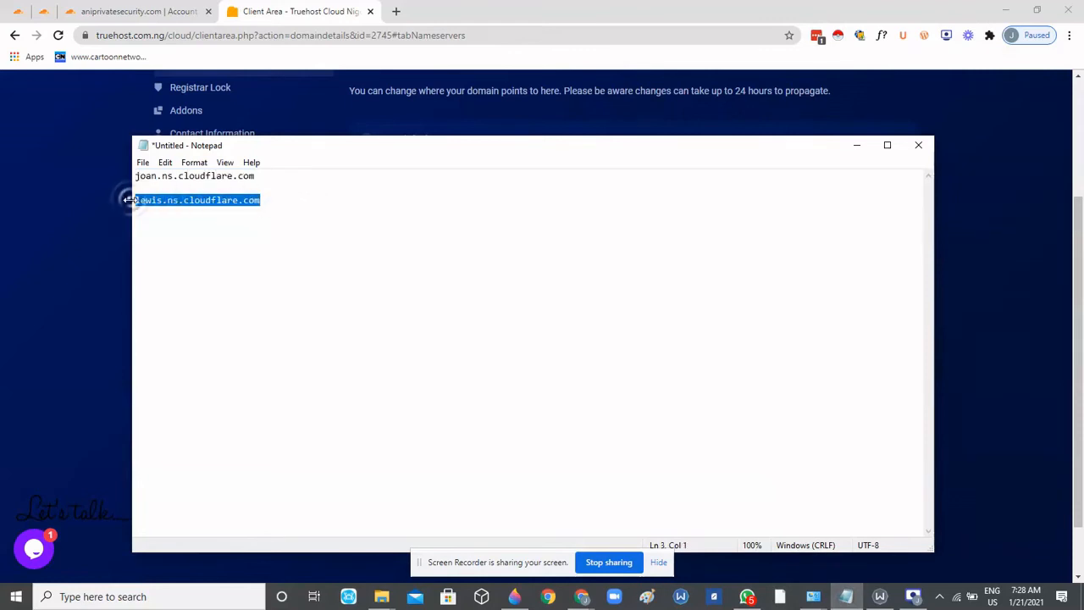
pyautogui.hotkey('ctrl', 'c')
pyautogui.hotkey('alt', 'Tab')
pyautogui.click(491, 291)
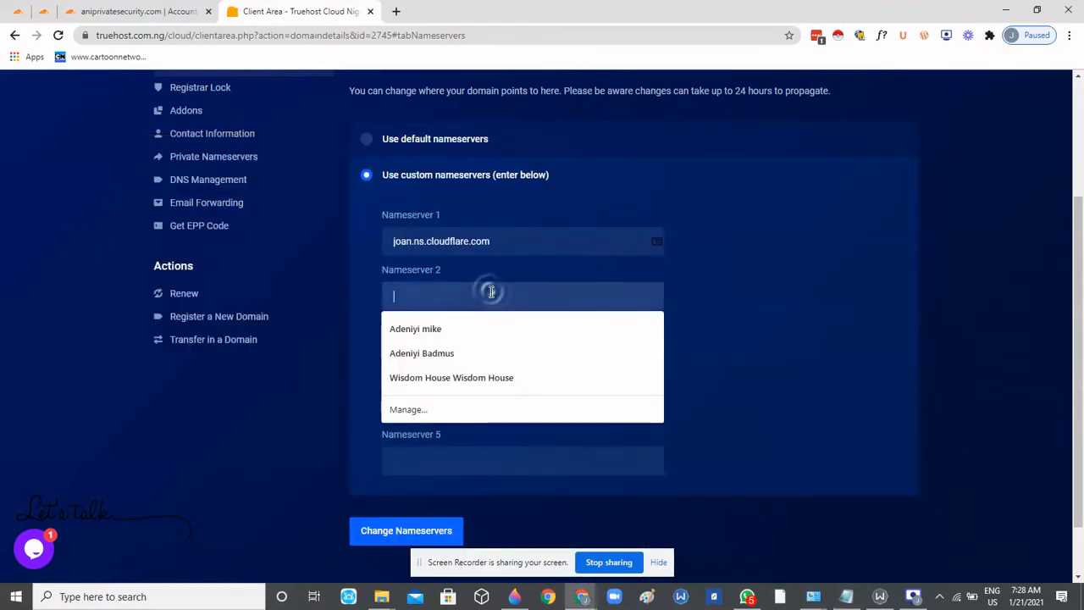
pyautogui.hotkey('ctrl', 'v')
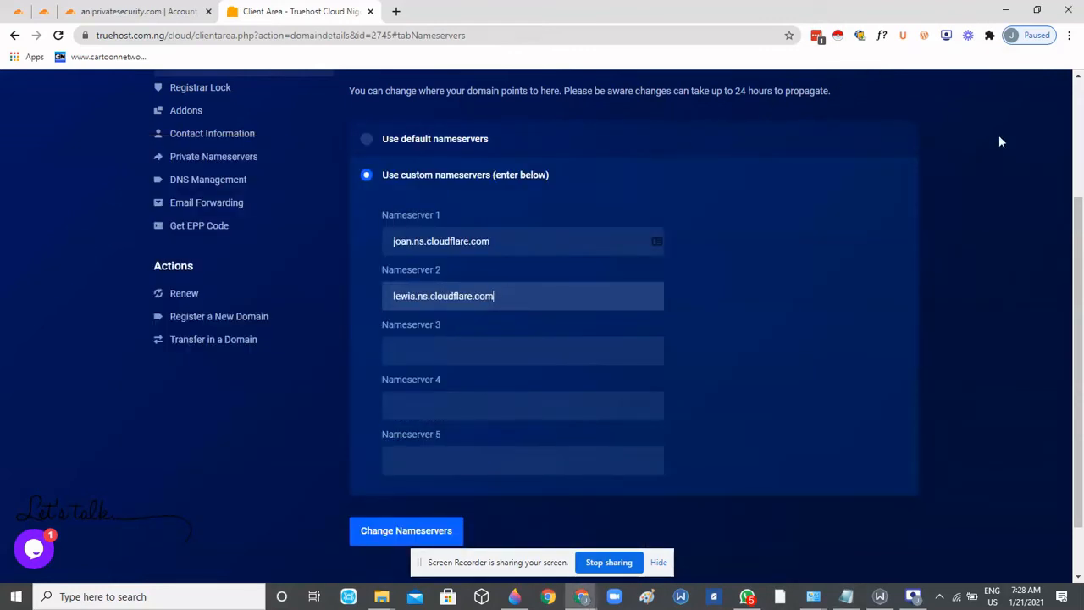
pyautogui.scroll(-1, 529, 406)
pyautogui.click(438, 459)
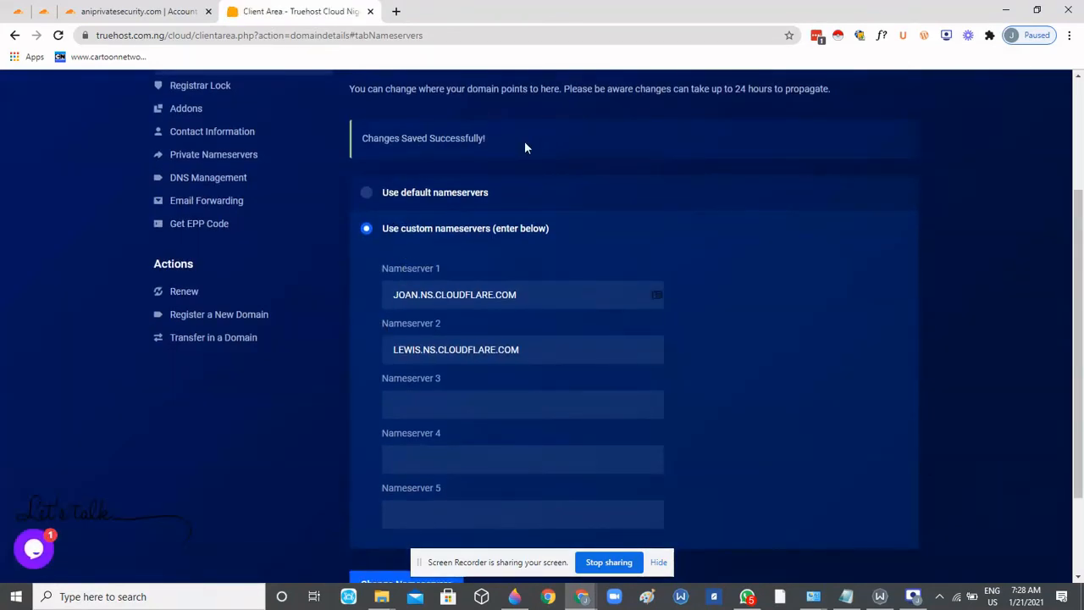
# Switch back to Cloudflare and confirm the nameserver change is done so it checks the nameservers.
pyautogui.click(134, 11)
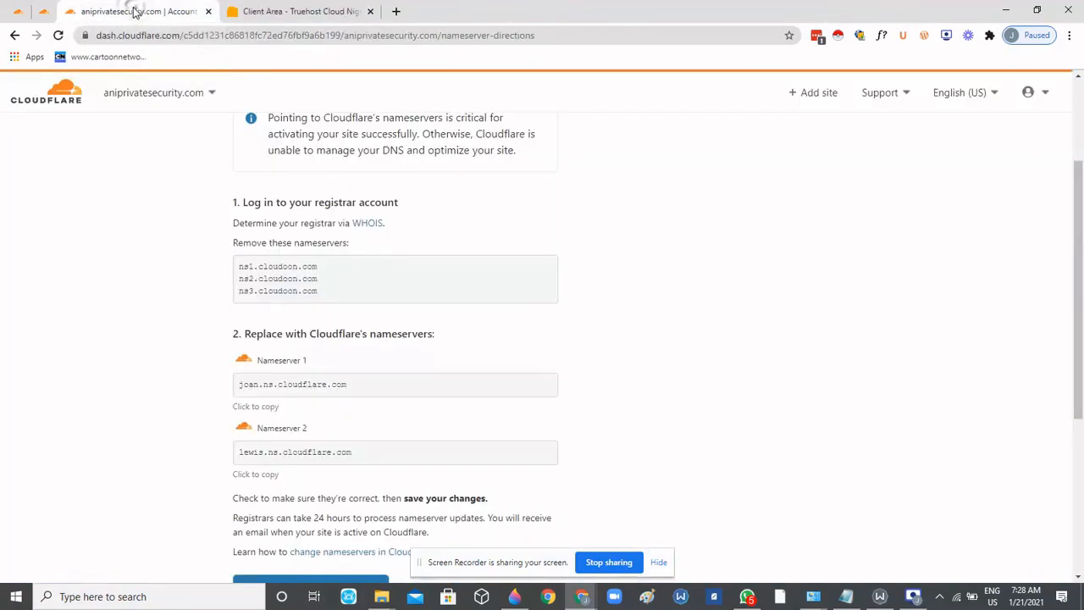
pyautogui.scroll(-3, 299, 155)
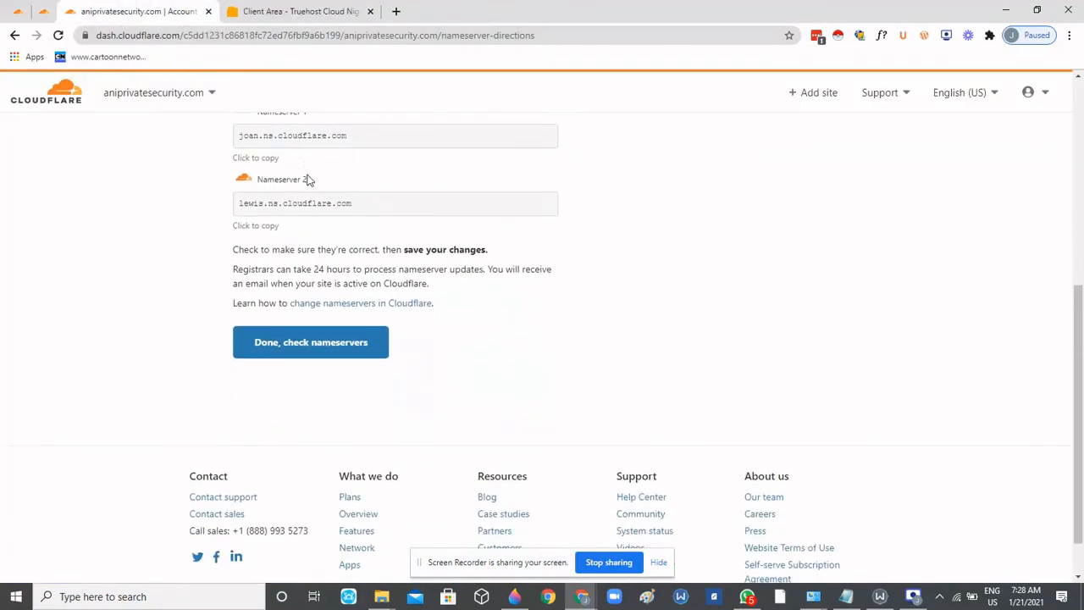
pyautogui.scroll(-1, 309, 178)
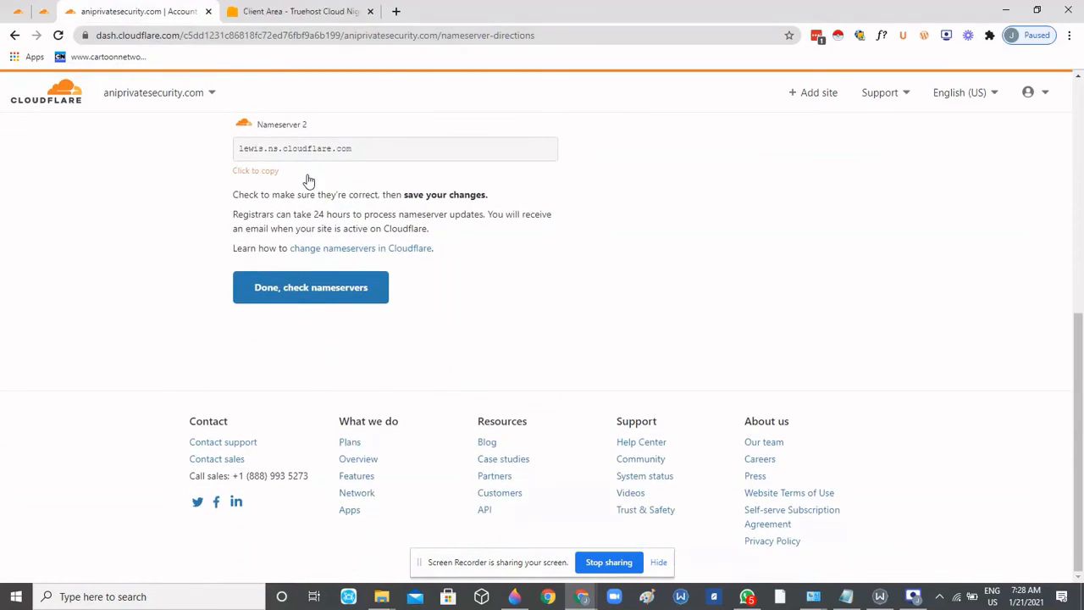
pyautogui.scroll(1, 307, 179)
pyautogui.scroll(-1, 308, 187)
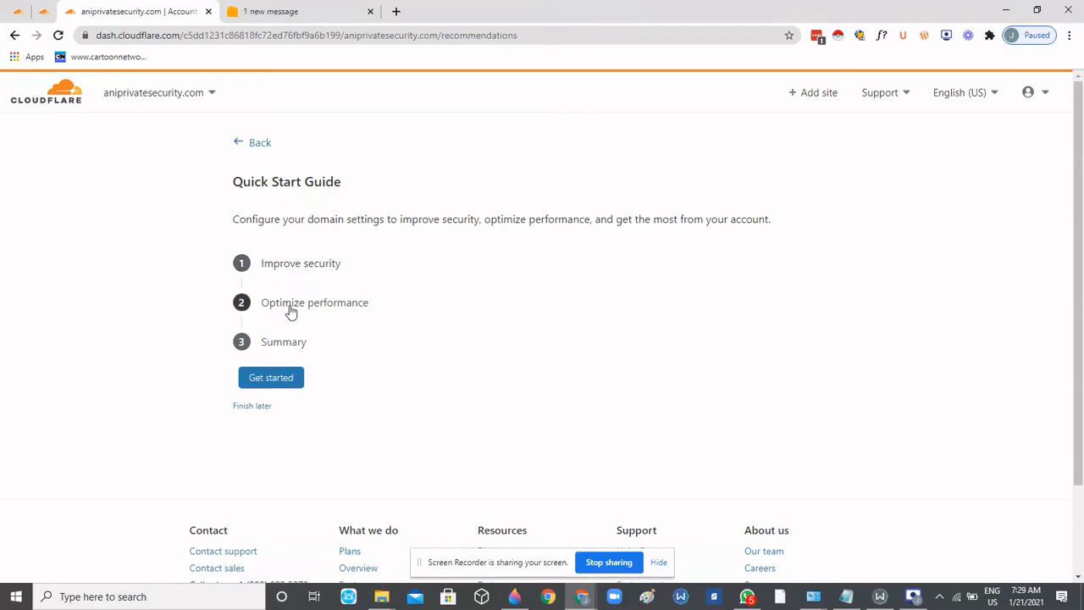
# In the Quick Start Guide's security section, save Automatic HTTPS Rewrites as on and Always Use HTTPS as off.
pyautogui.scroll(-1, 302, 309)
pyautogui.scroll(1, 301, 309)
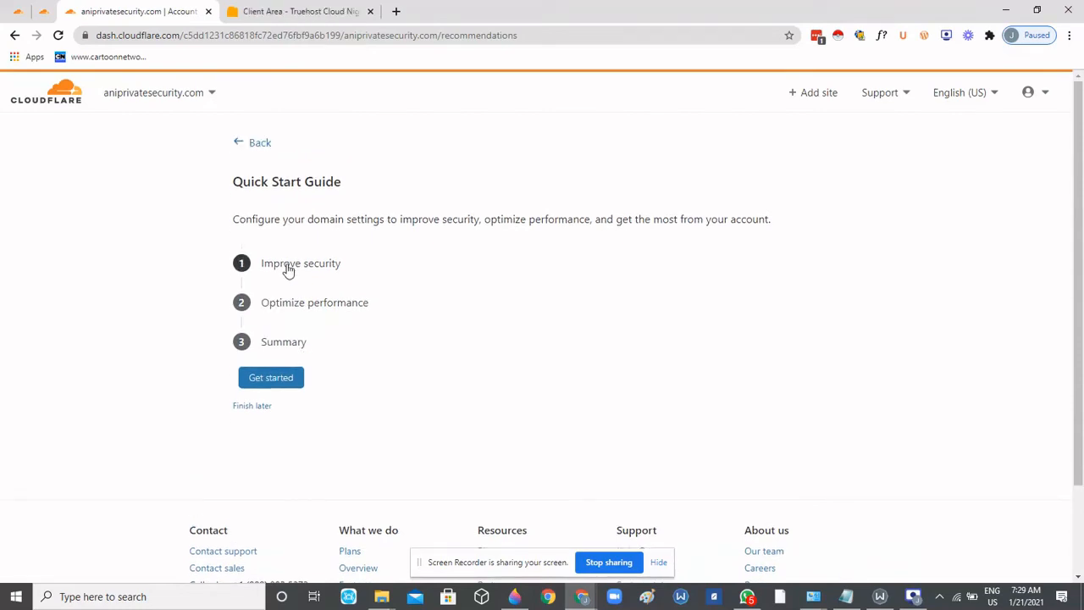
pyautogui.click(288, 264)
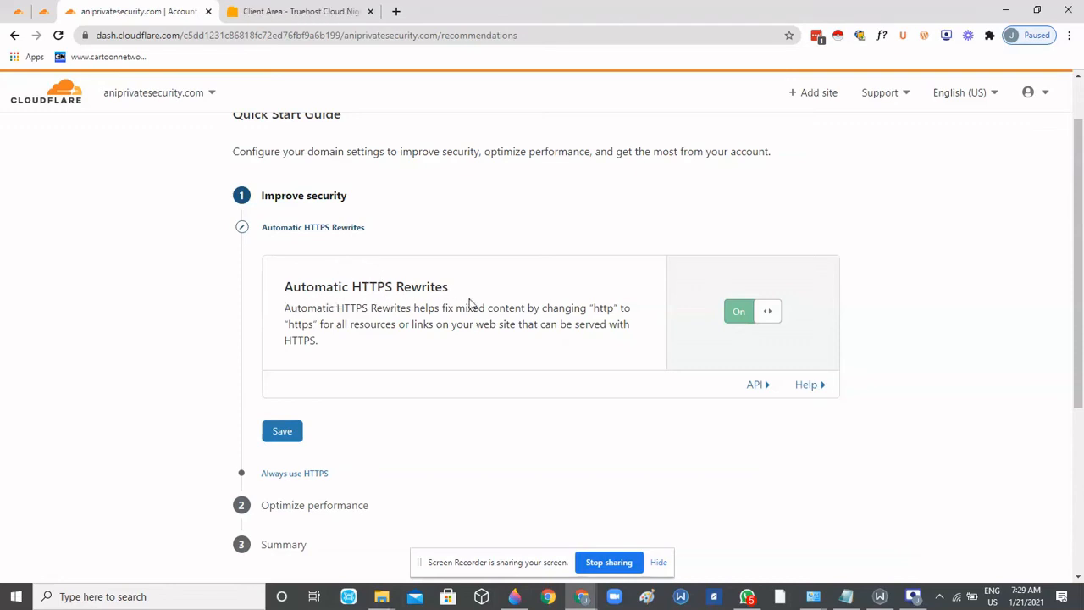
pyautogui.scroll(-2, 648, 316)
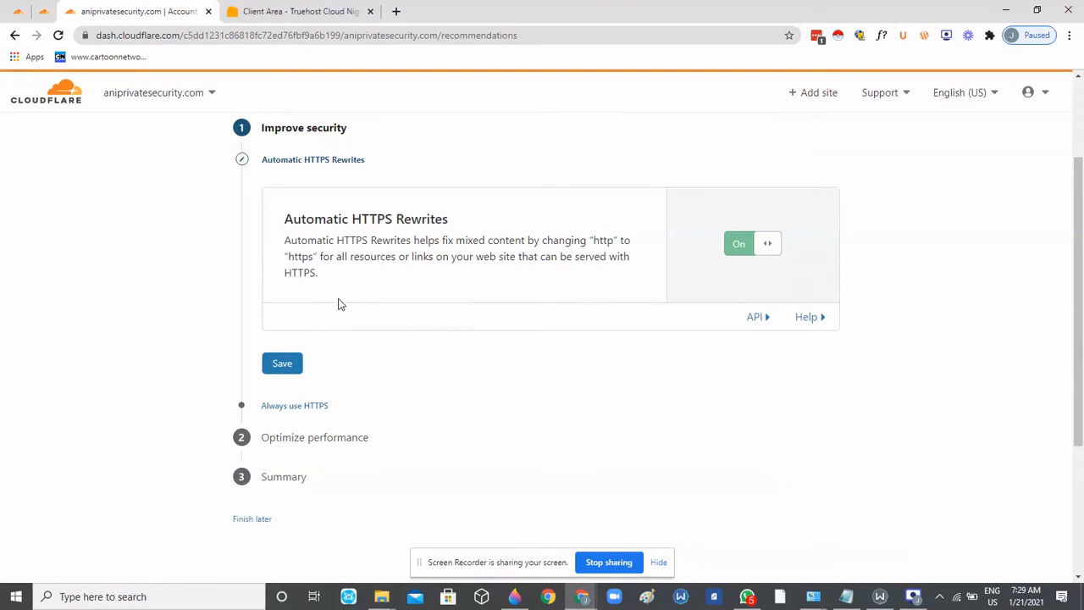
pyautogui.click(282, 364)
pyautogui.scroll(-2, 283, 359)
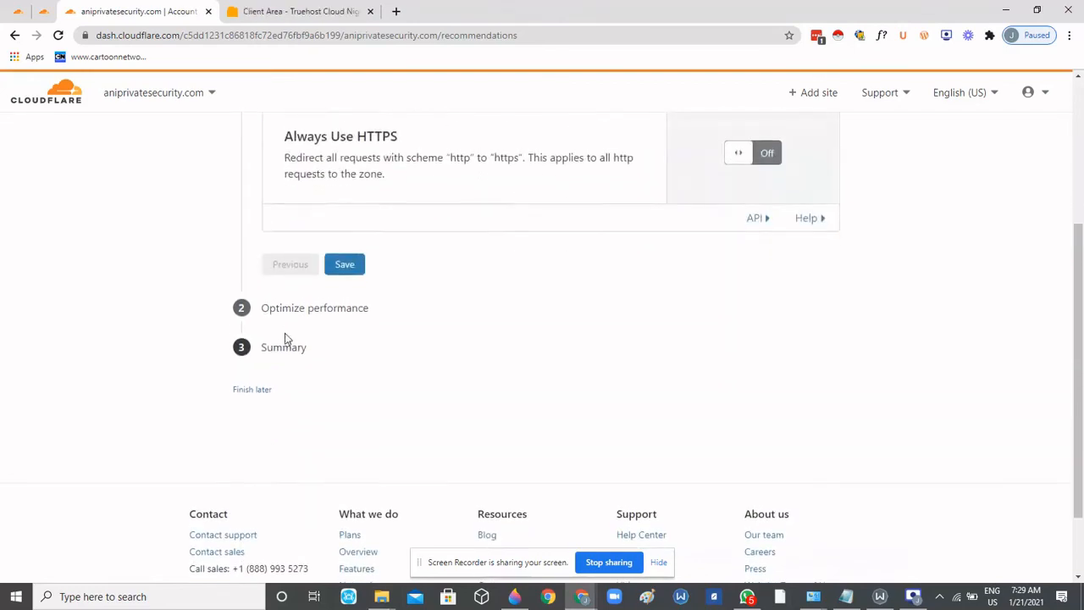
pyautogui.click(288, 361)
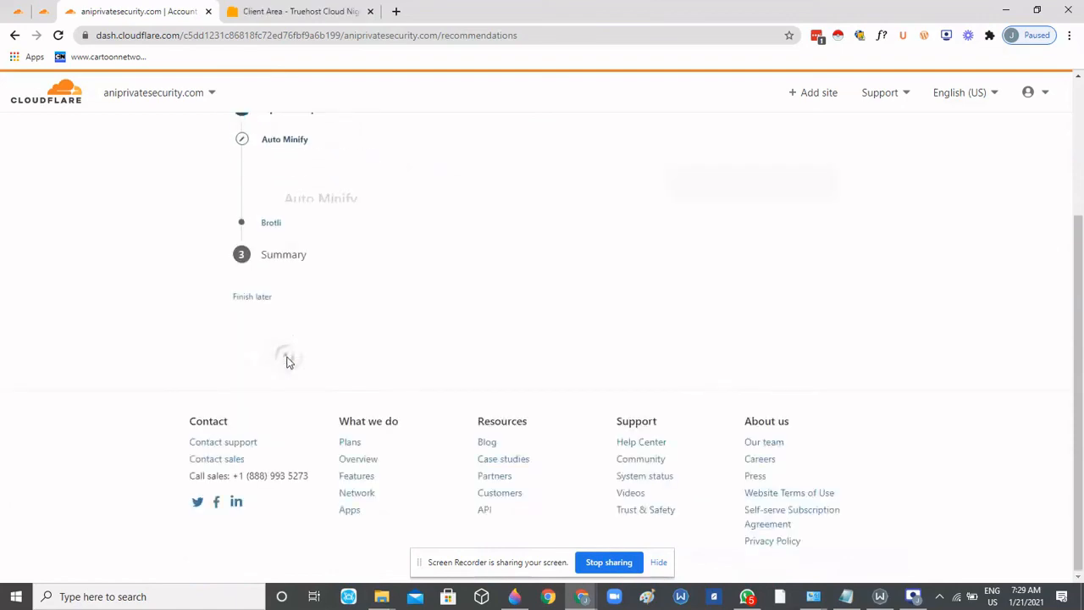
# In the performance section, save Auto Minify with no file types selected and Brotli compression as on.
pyautogui.scroll(1, 288, 359)
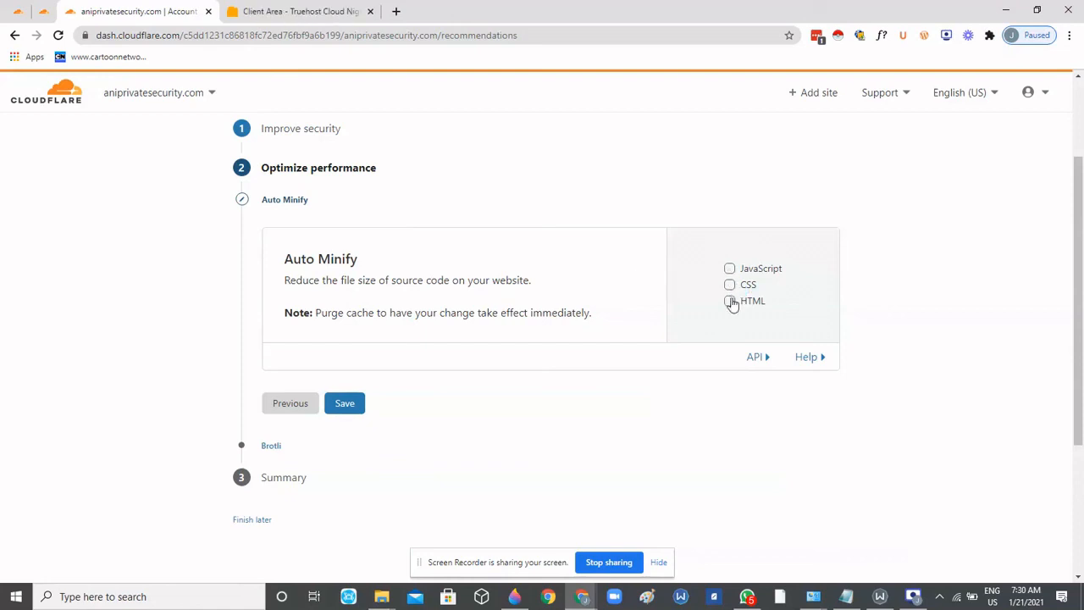
pyautogui.scroll(-1, 728, 311)
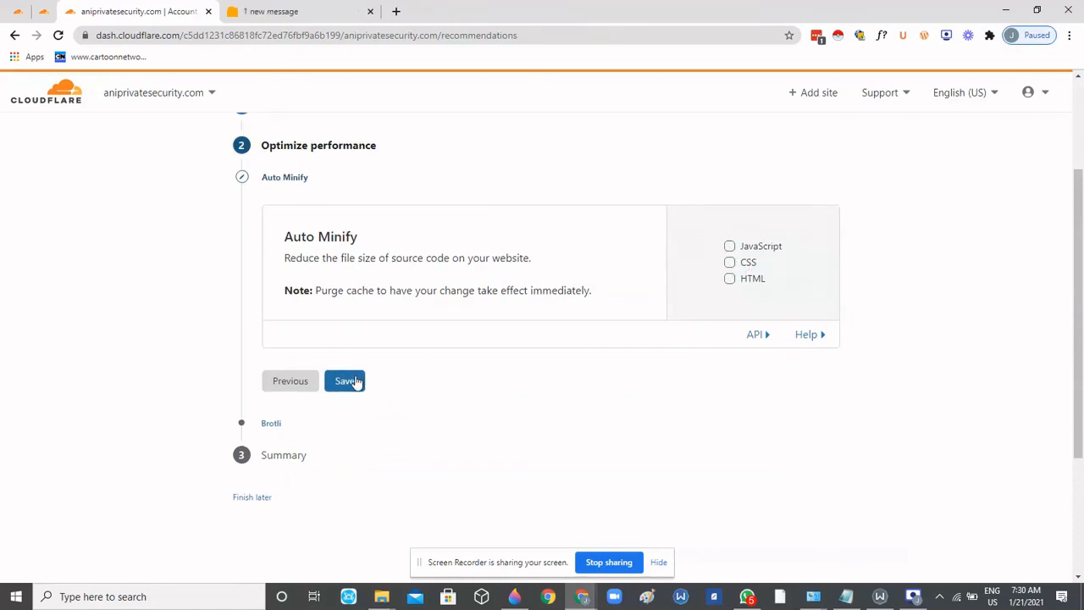
pyautogui.click(356, 382)
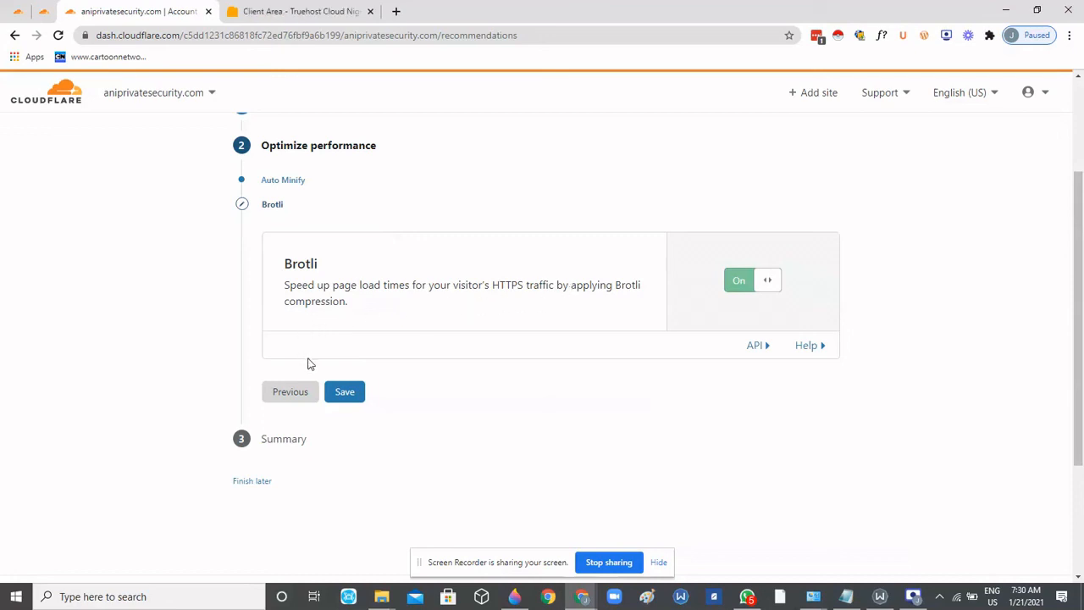
pyautogui.click(342, 397)
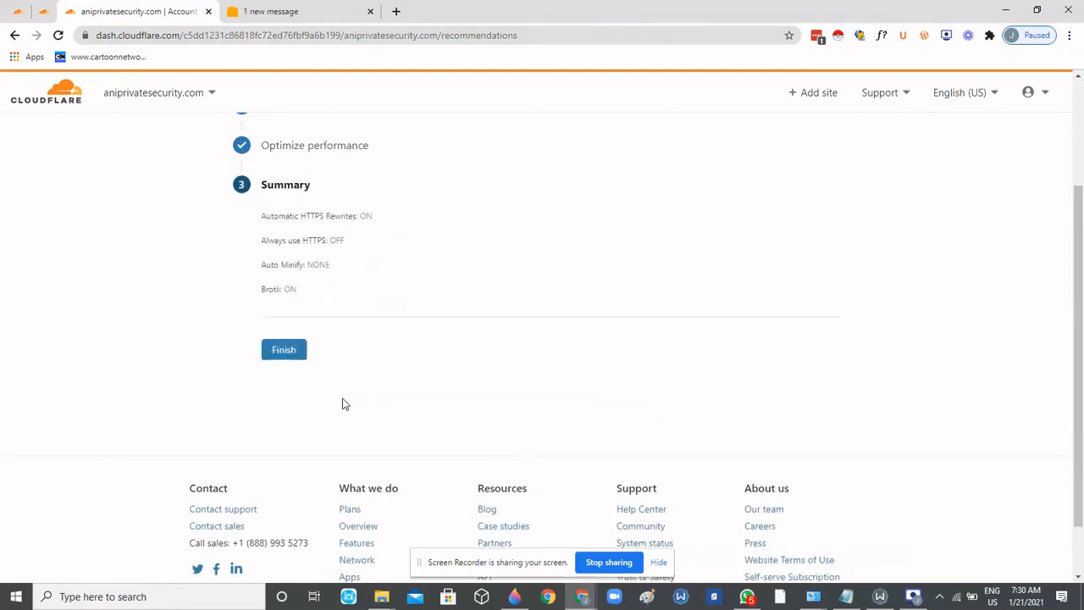
# Finish the Quick Start Guide and look over the nameserver setup section on the site's overview page.
pyautogui.scroll(1, 342, 391)
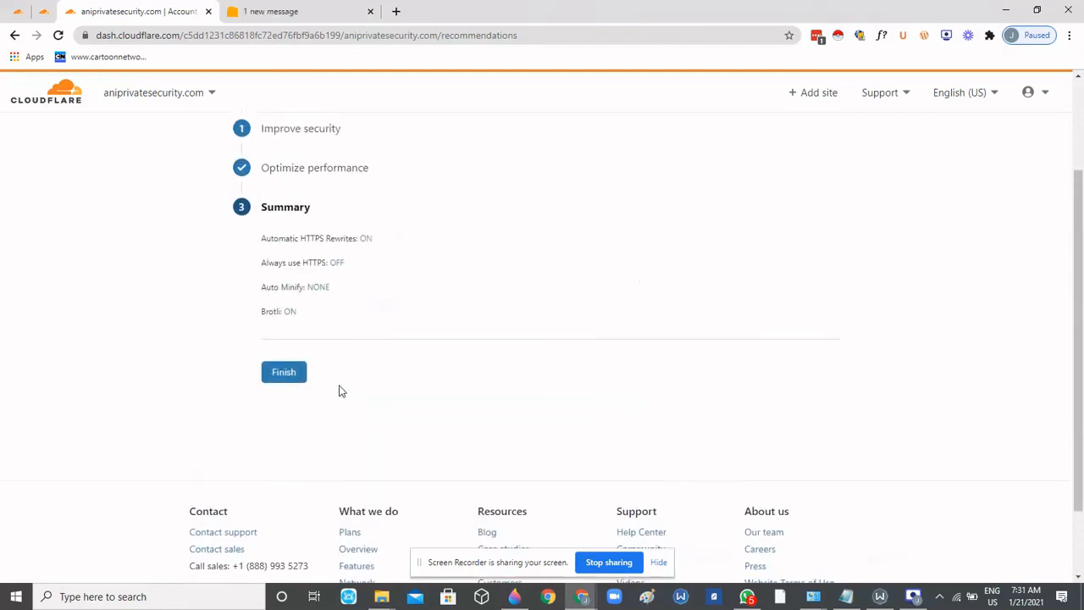
pyautogui.click(287, 395)
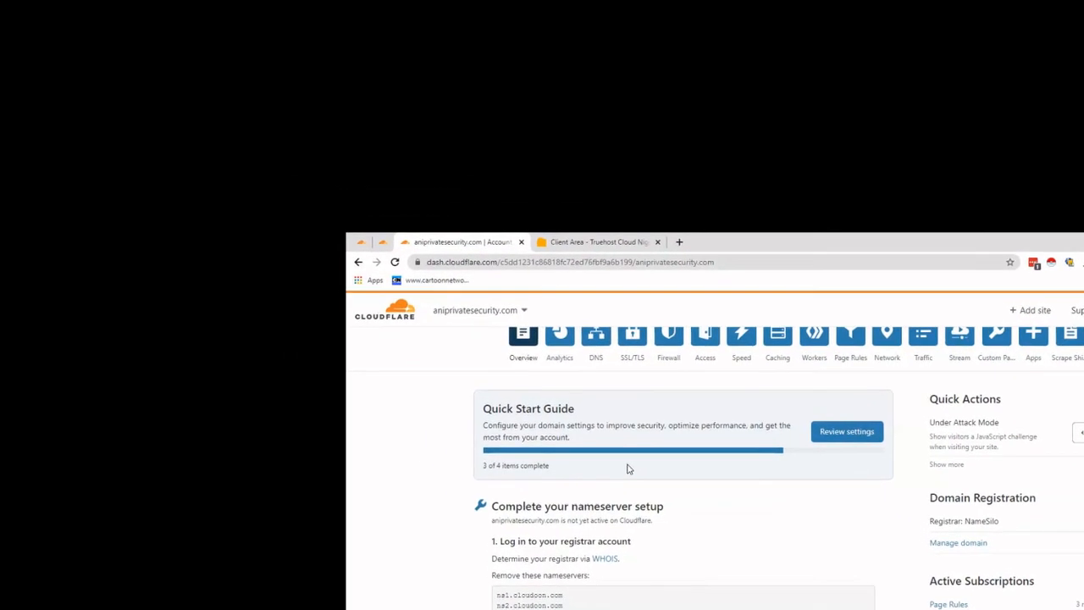
pyautogui.scroll(-1, 616, 460)
pyautogui.scroll(-1, 639, 476)
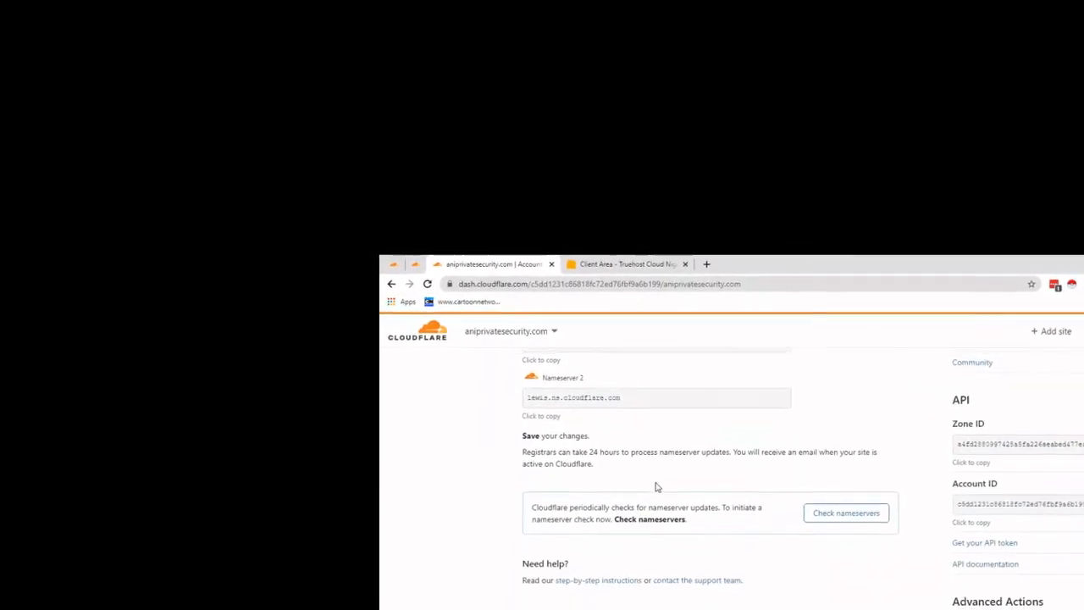
pyautogui.scroll(3, 657, 488)
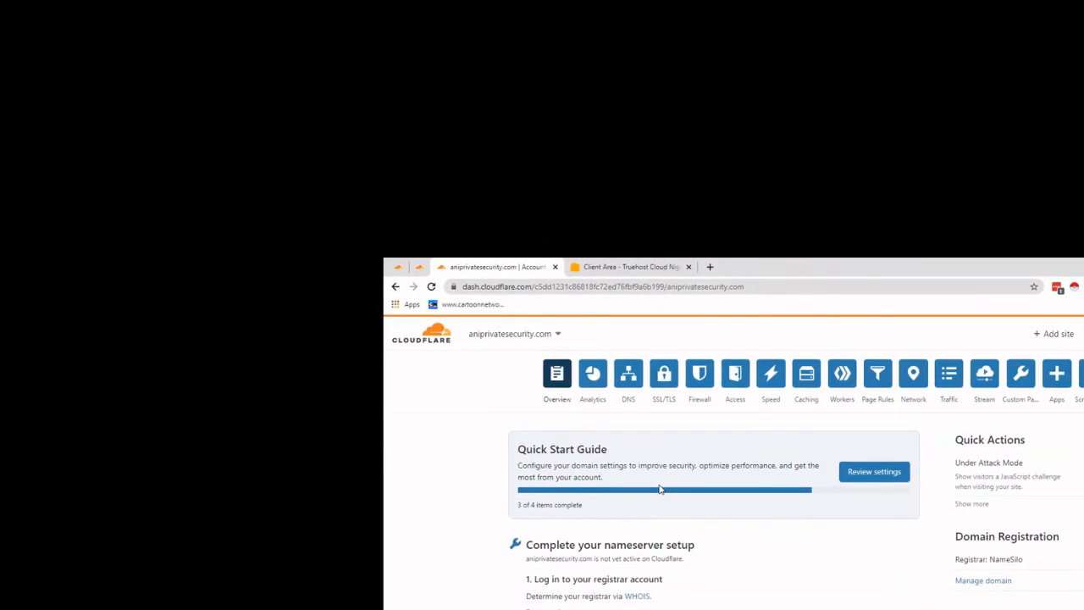